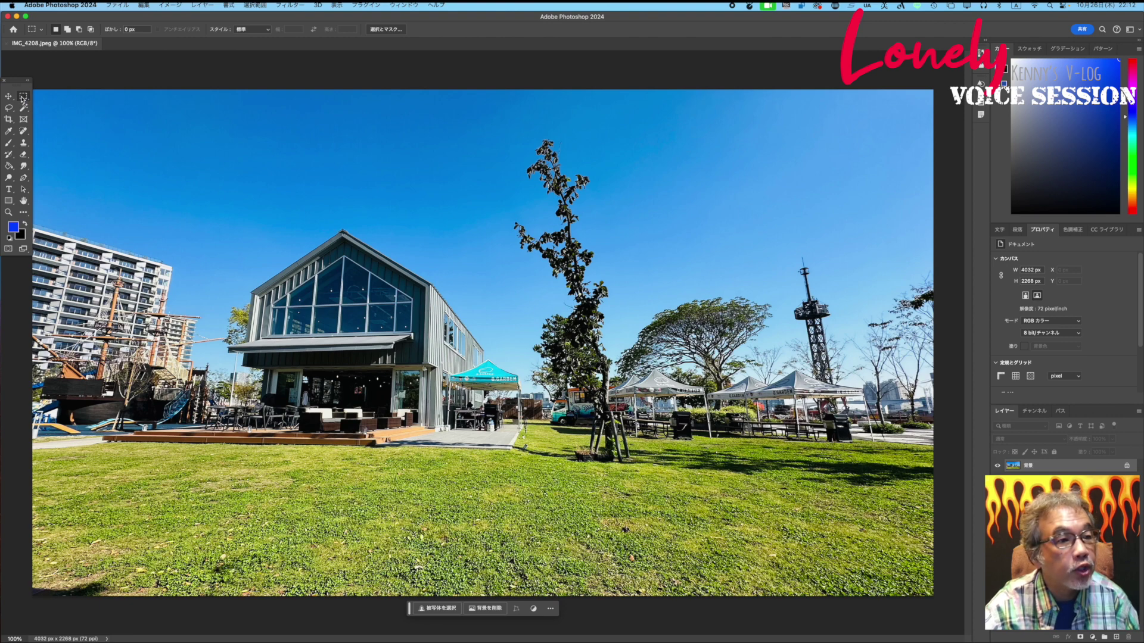
Marquee the lower-left lawn and generate a pond from the prompt 池.
{"action": "left_click_drag", "start_coordinate": [131, 470], "coordinate": [360, 596]}
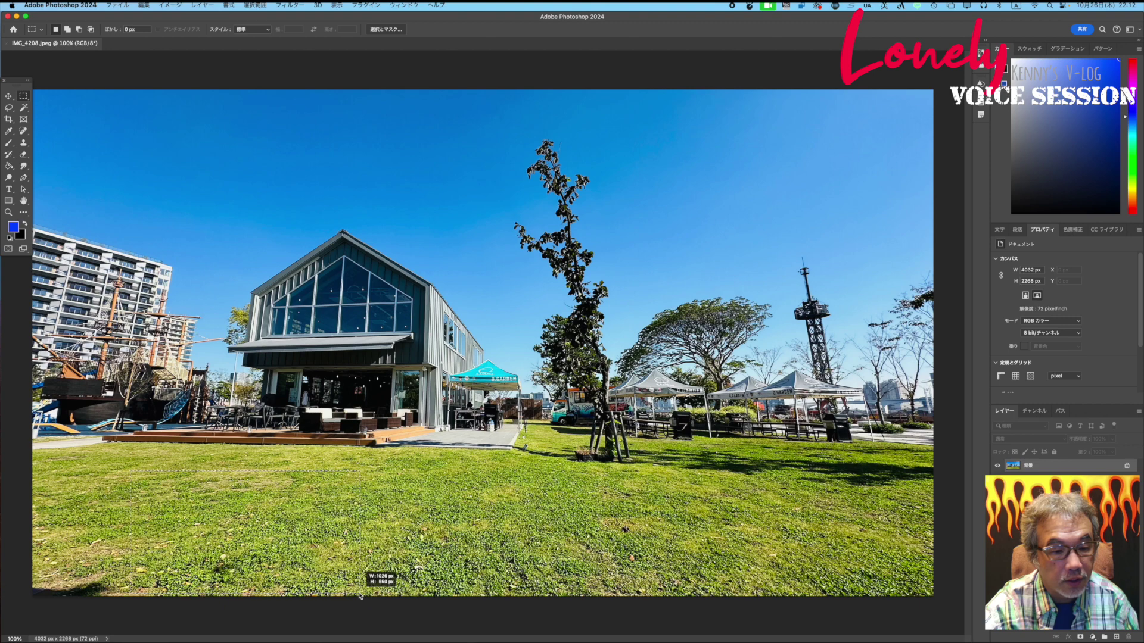
{"action": "left_click_drag", "start_coordinate": [360, 596], "coordinate": [360, 594]}
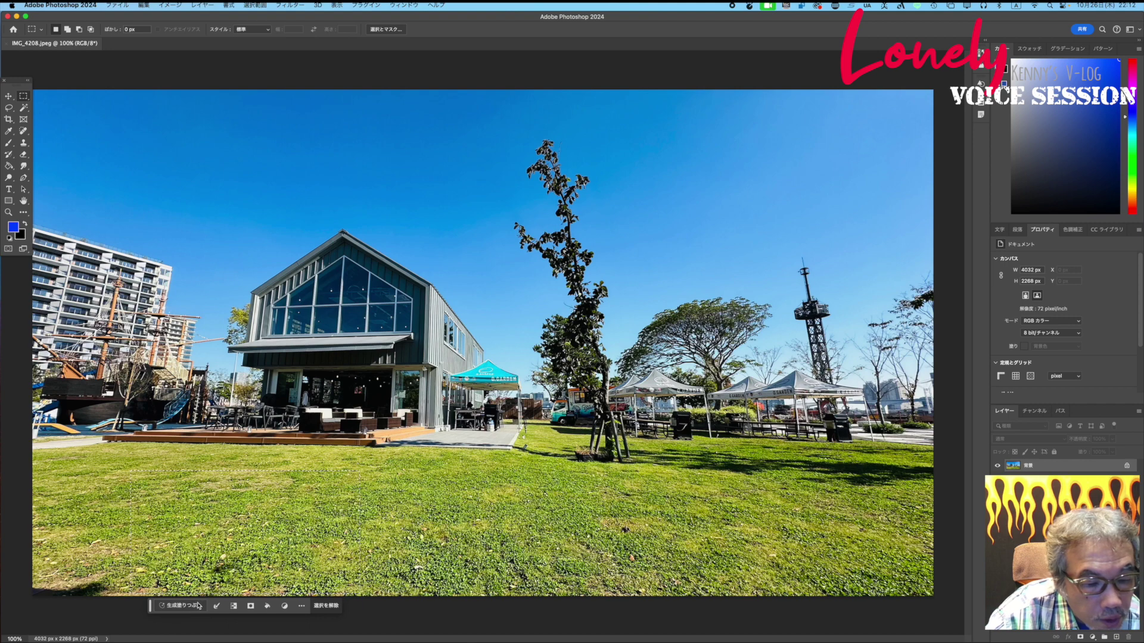
{"action": "left_click", "coordinate": [192, 607]}
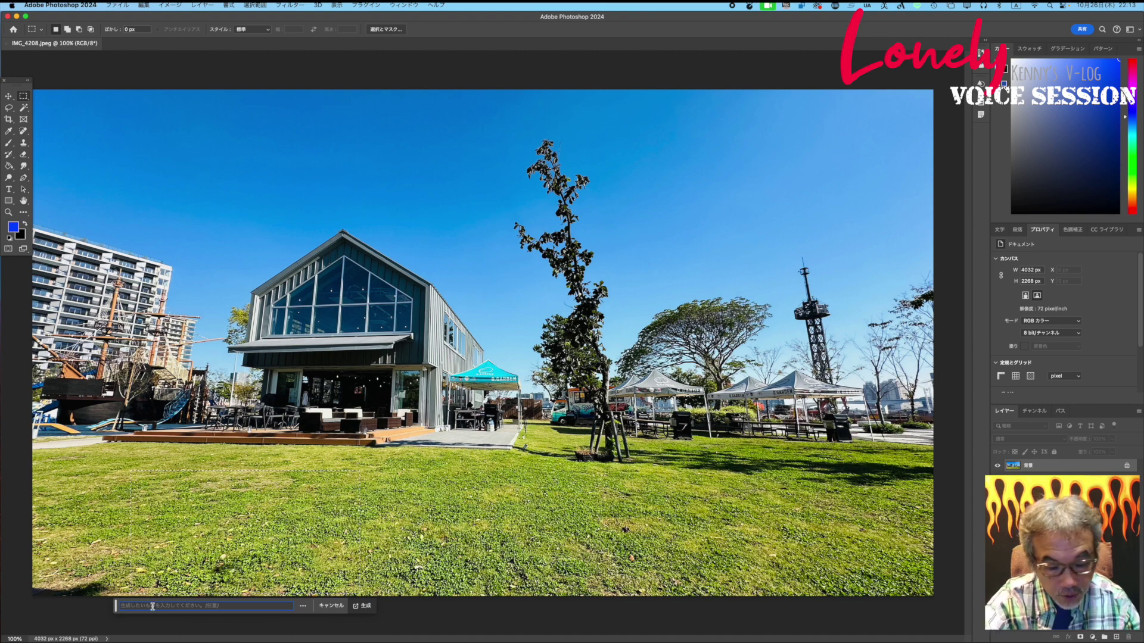
{"action": "type", "text": "ike"}
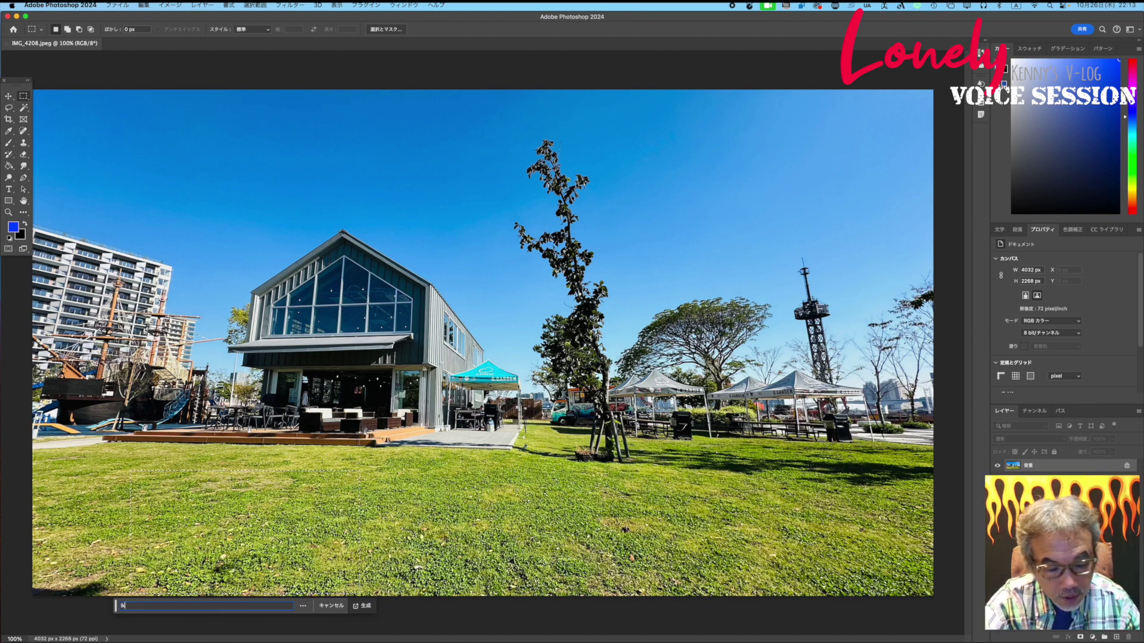
{"action": "key", "text": "BackSpace"}
{"action": "key", "text": "BackSpace"}
{"action": "key", "text": "BackSpace"}
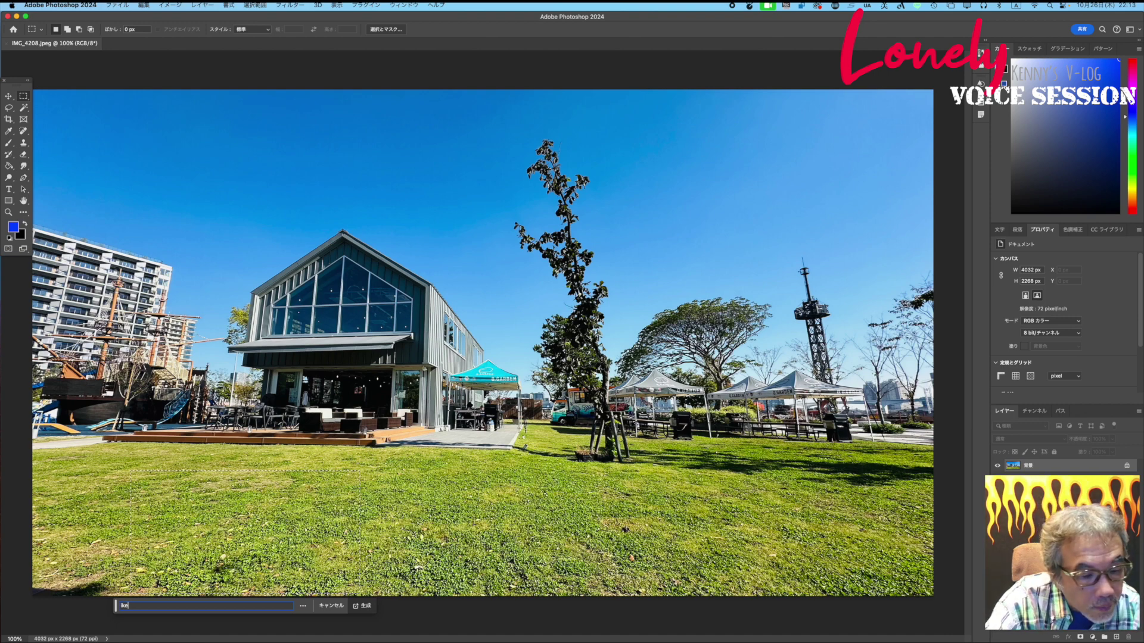
{"action": "type", "text": "池"}
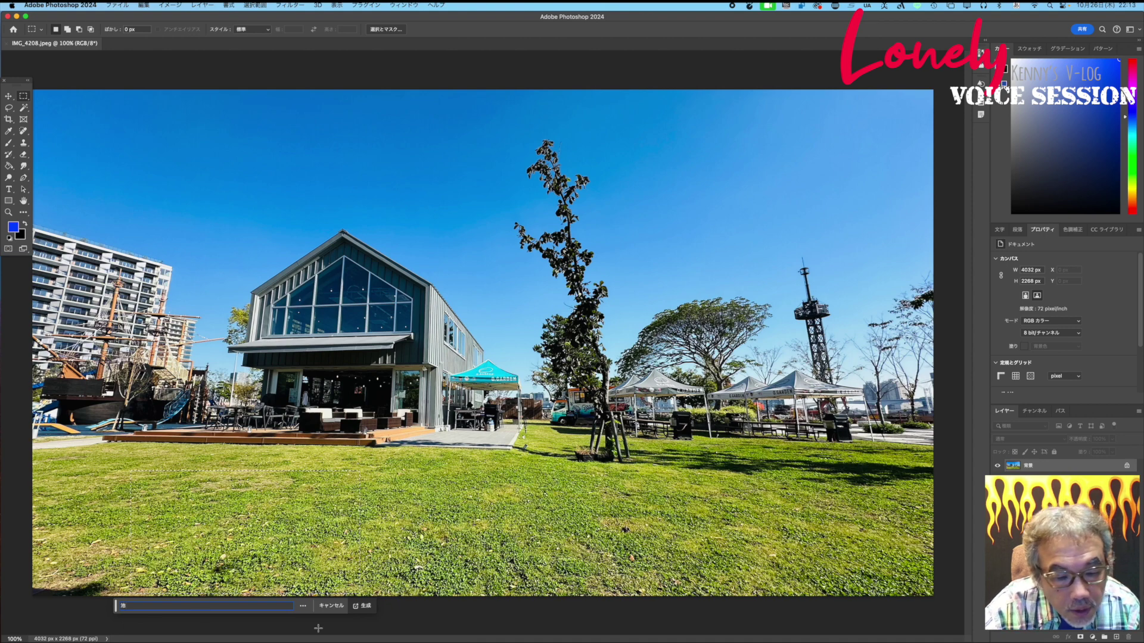
{"action": "left_click", "coordinate": [367, 607]}
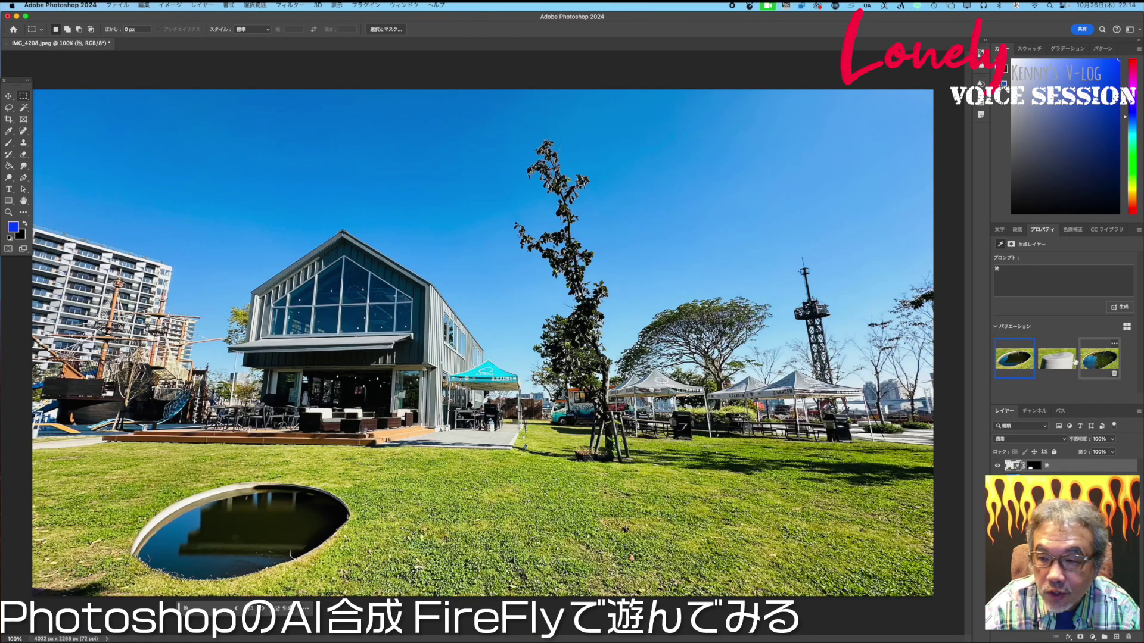
Pick the third pond variation and nudge the pond up and slightly left with the Move tool.
{"action": "left_click", "coordinate": [1058, 360]}
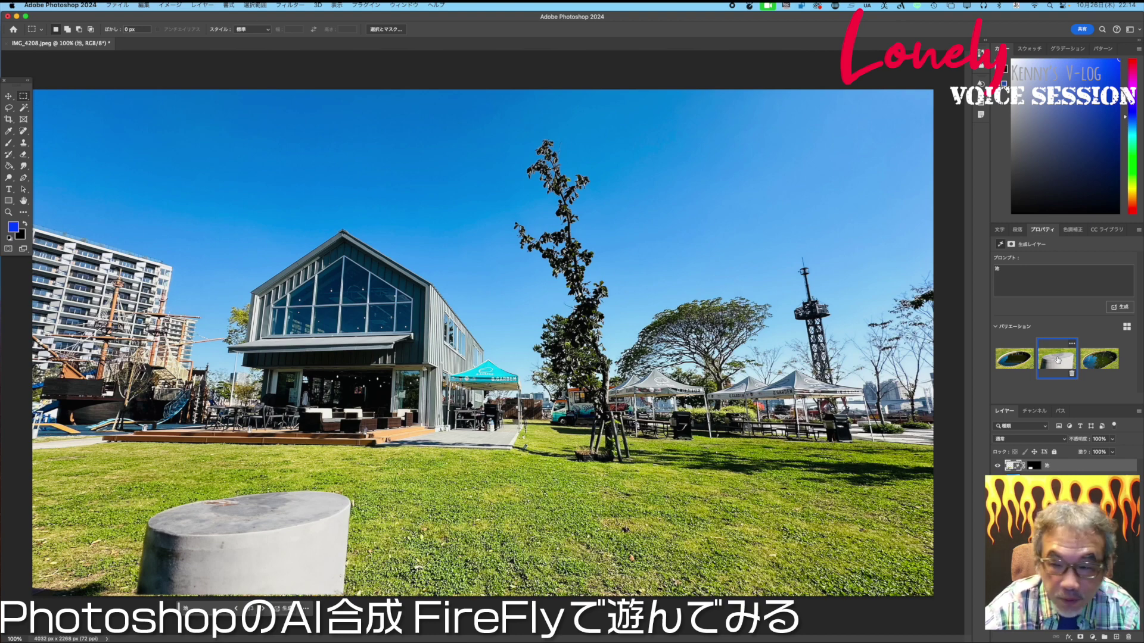
{"action": "left_click", "coordinate": [1099, 361]}
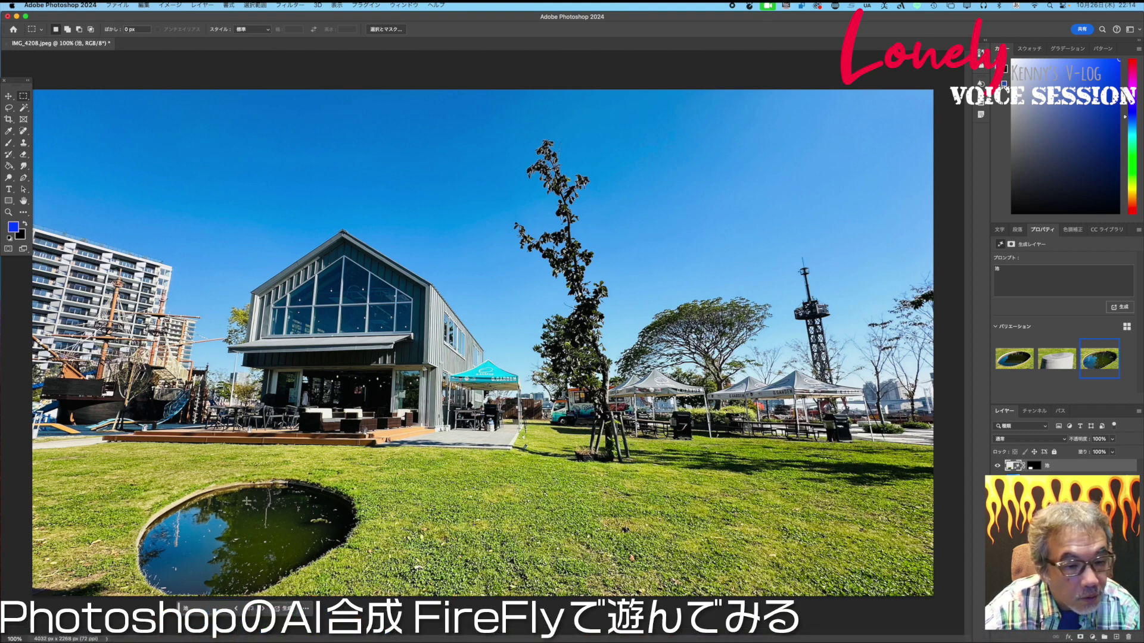
{"action": "left_click", "coordinate": [9, 97]}
{"action": "mouse_move", "coordinate": [243, 529]}
{"action": "left_mouse_down"}
{"action": "mouse_move", "coordinate": [243, 514]}
{"action": "mouse_move", "coordinate": [308, 514]}
{"action": "left_mouse_up"}
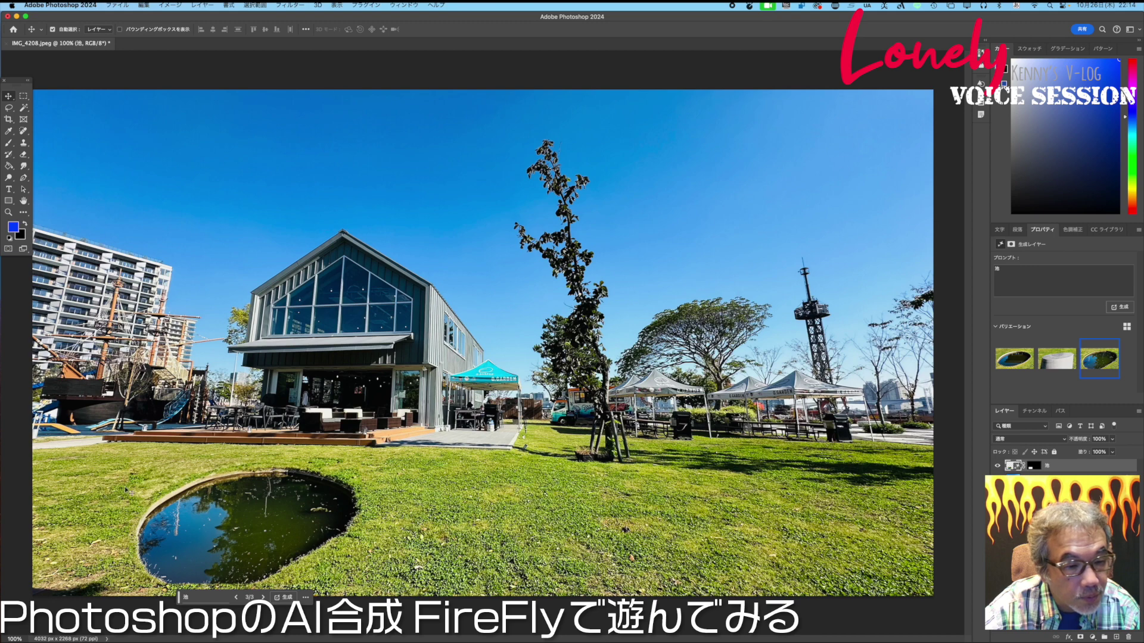
{"action": "left_click_drag", "start_coordinate": [266, 520], "coordinate": [274, 525]}
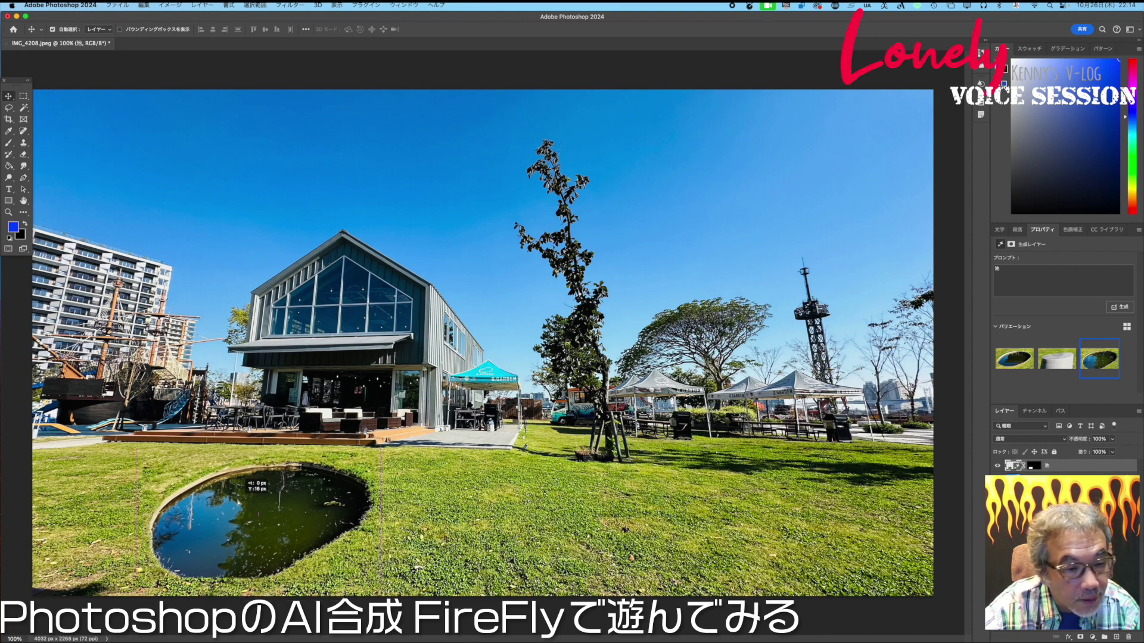
{"action": "left_click_drag", "start_coordinate": [262, 525], "coordinate": [247, 524]}
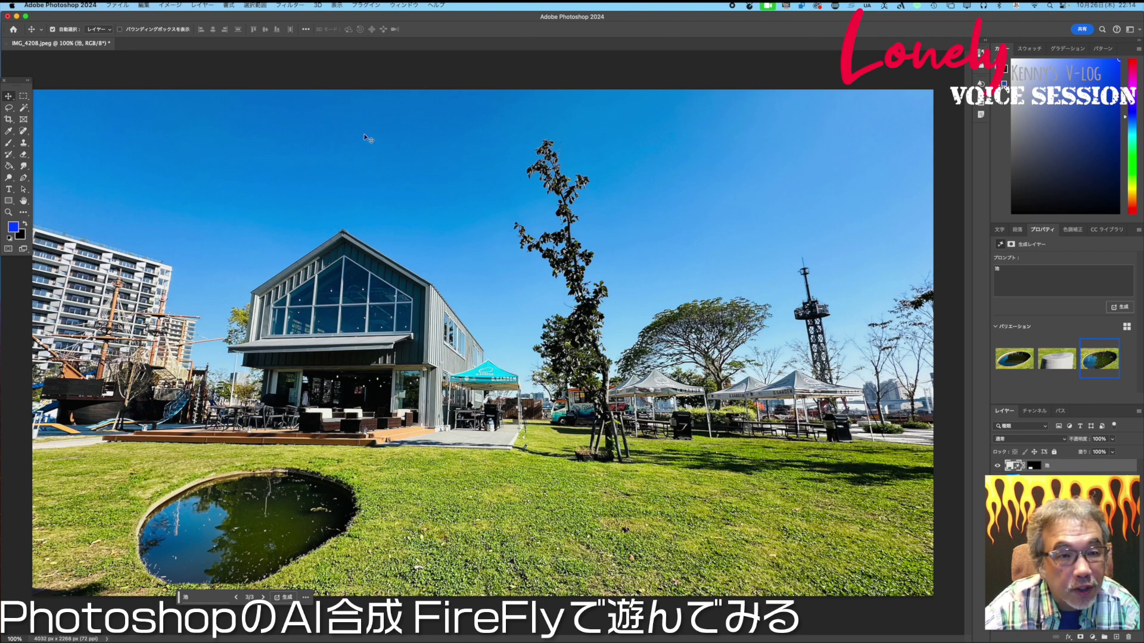
Marquee the upper-right sky and generate from the prompt カモメの群れ.
{"action": "left_click", "coordinate": [23, 98]}
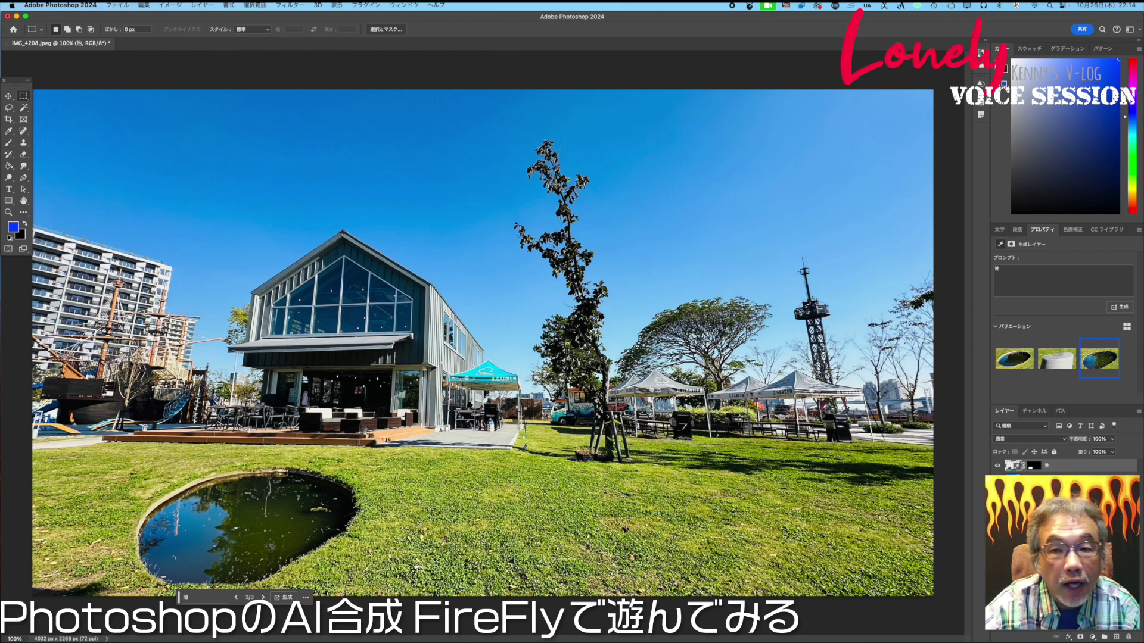
{"action": "left_click_drag", "start_coordinate": [638, 130], "coordinate": [843, 237]}
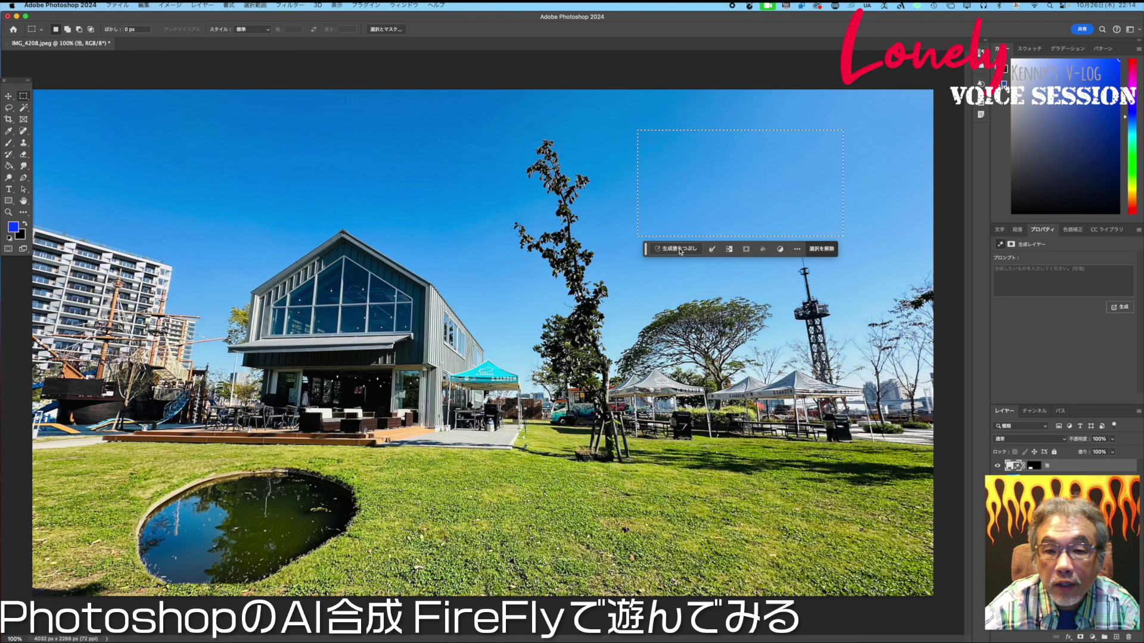
{"action": "left_click", "coordinate": [685, 249]}
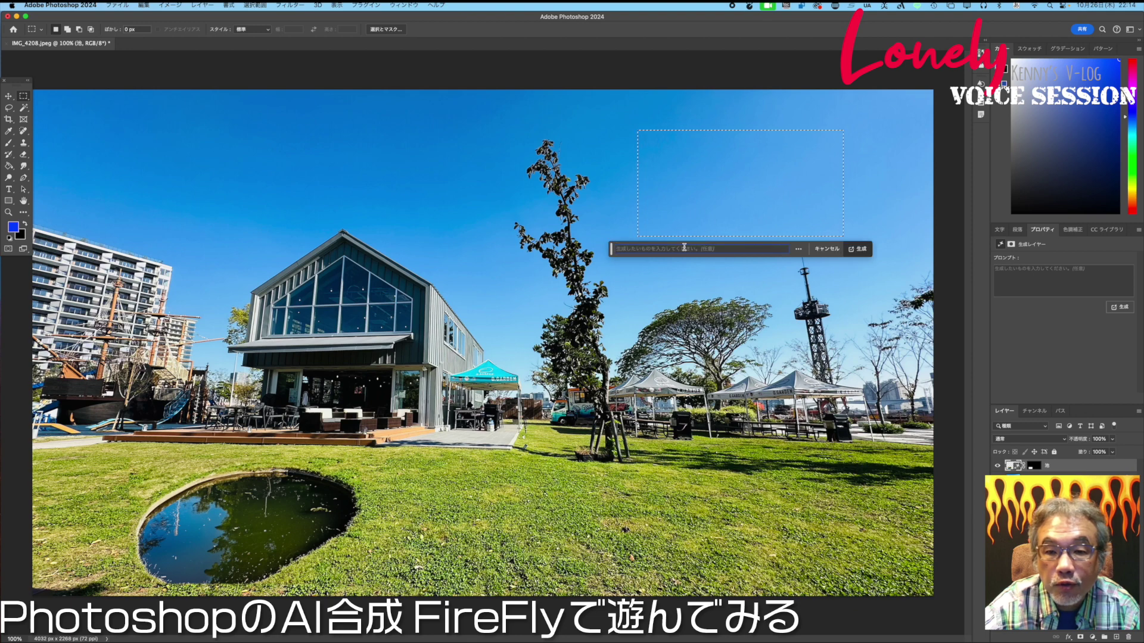
{"action": "type", "text": "かもめの"}
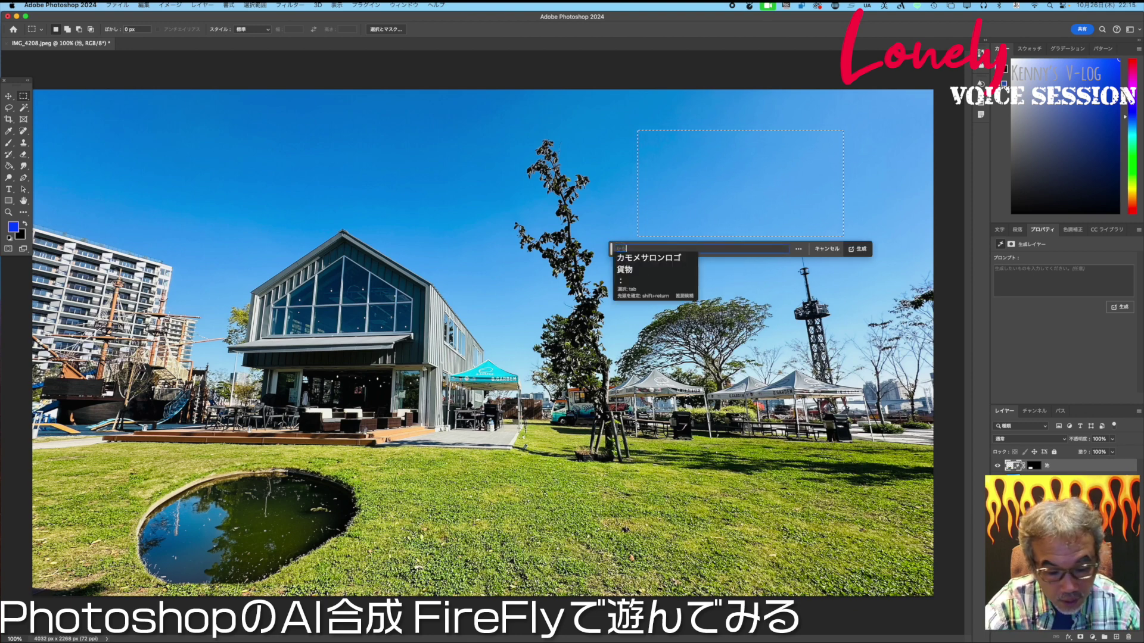
{"action": "key", "text": "Tab"}
{"action": "key", "text": "Return"}
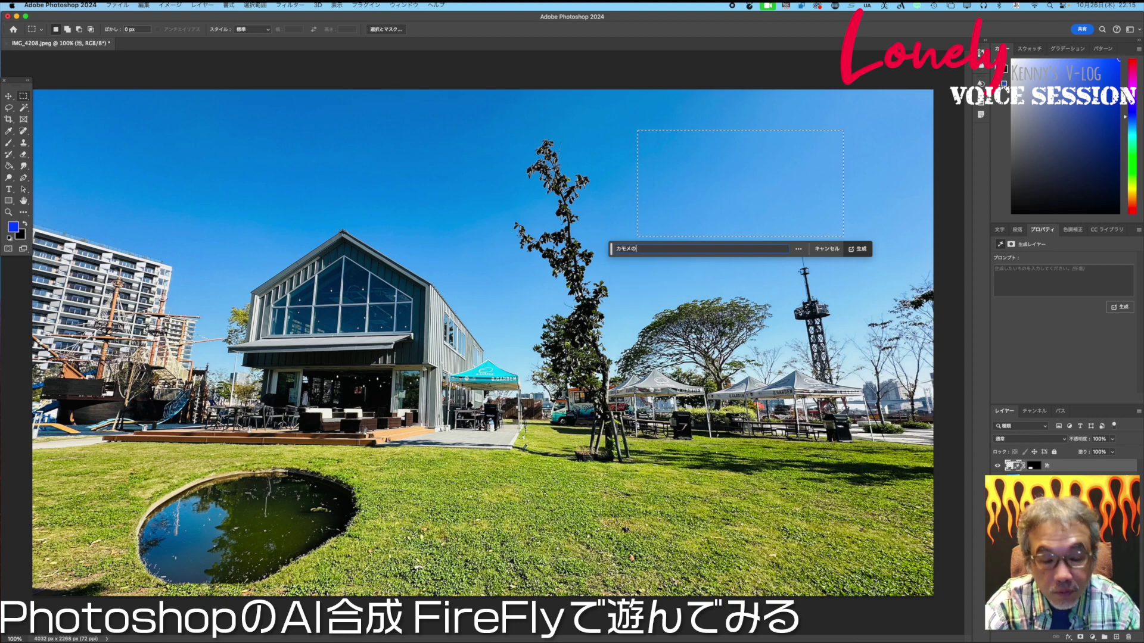
{"action": "type", "text": "むれ"}
{"action": "key", "text": "Return"}
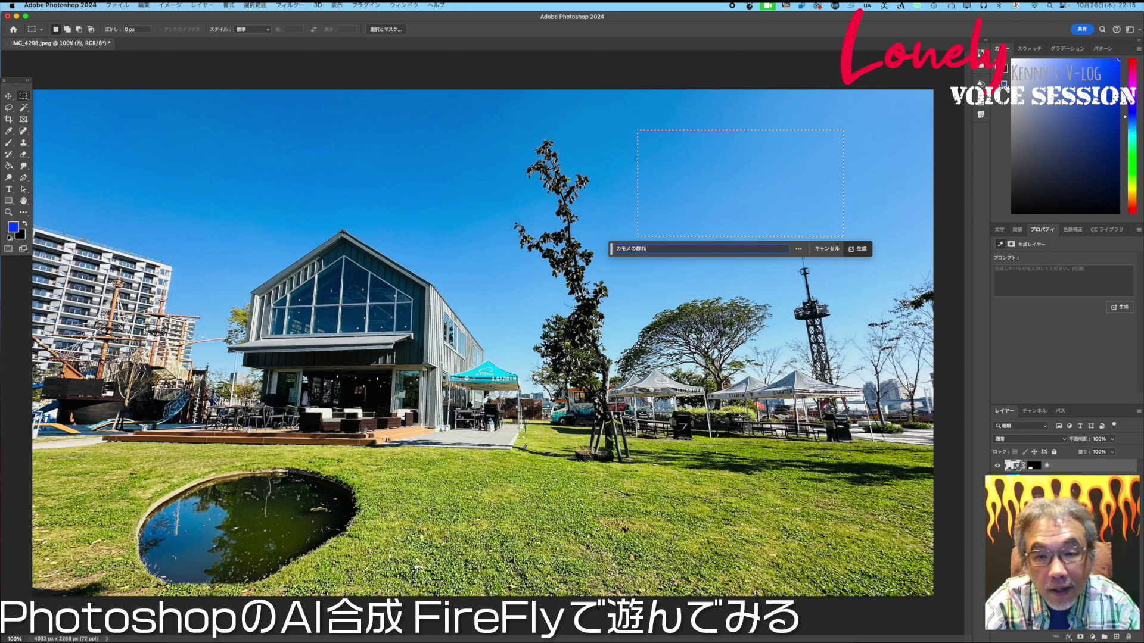
{"action": "left_click", "coordinate": [860, 250]}
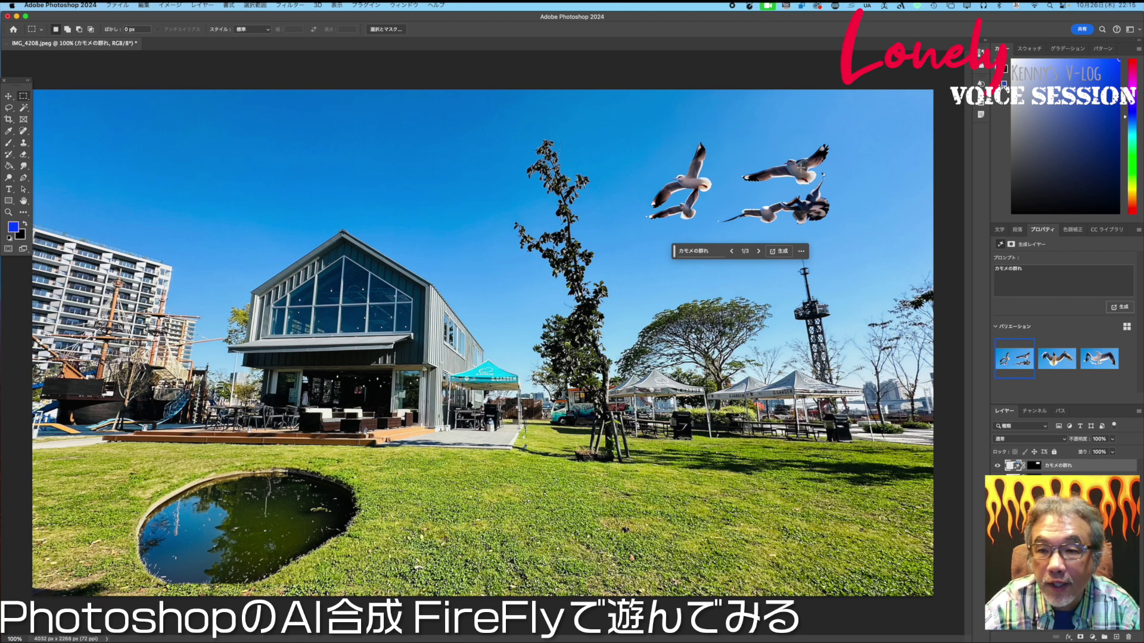
Compare the three seagull variations and keep the first one.
{"action": "left_click", "coordinate": [1060, 361]}
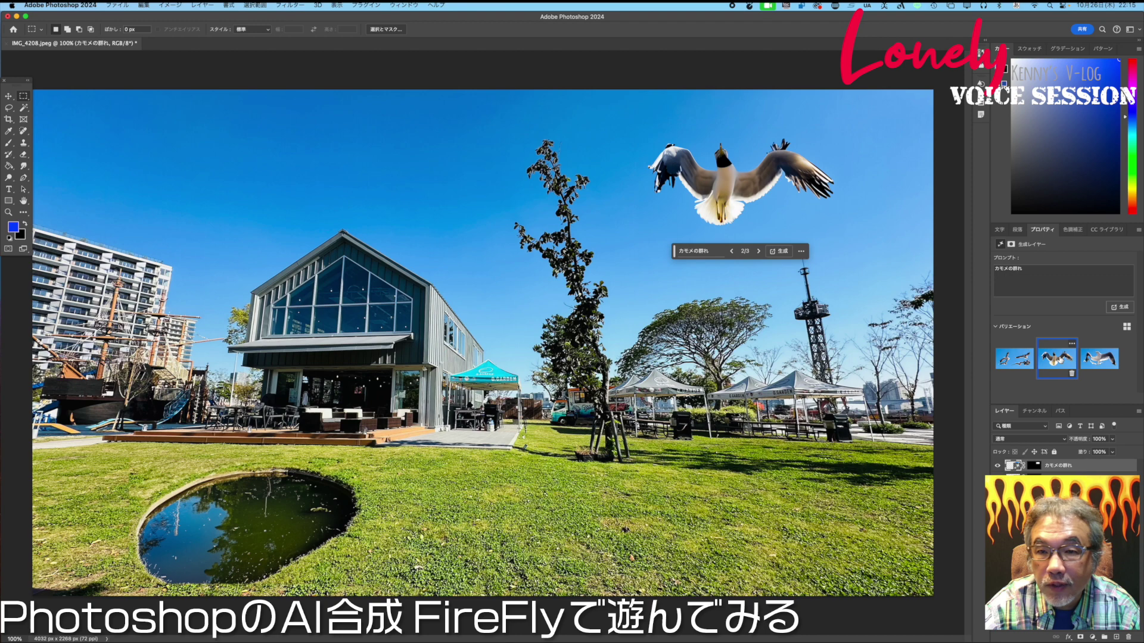
{"action": "left_click", "coordinate": [1100, 359]}
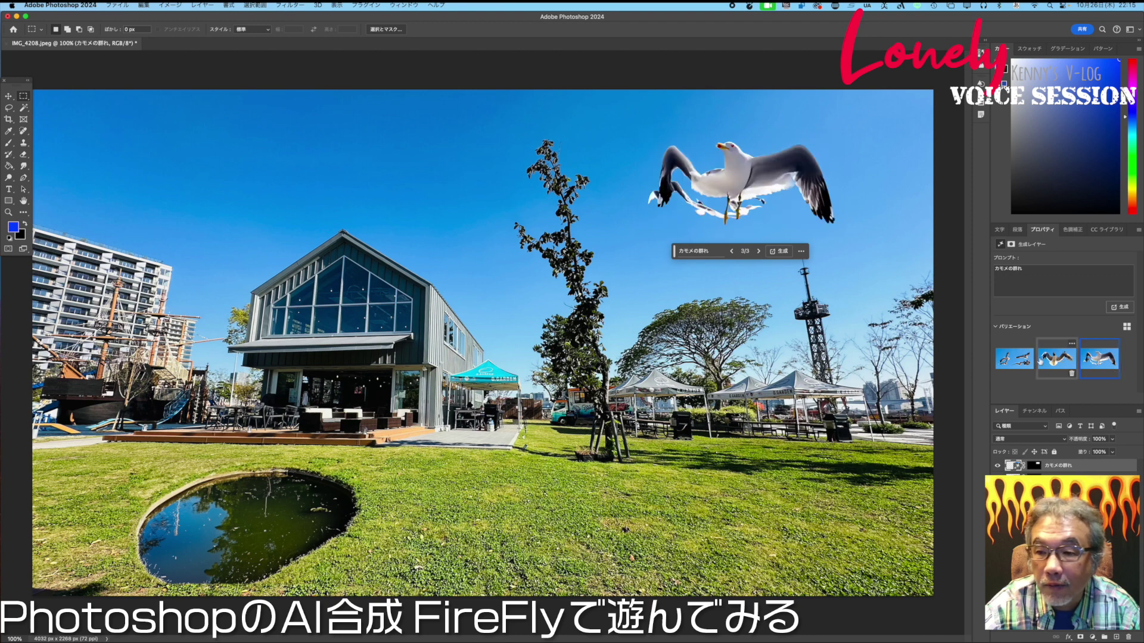
{"action": "left_click", "coordinate": [1005, 353]}
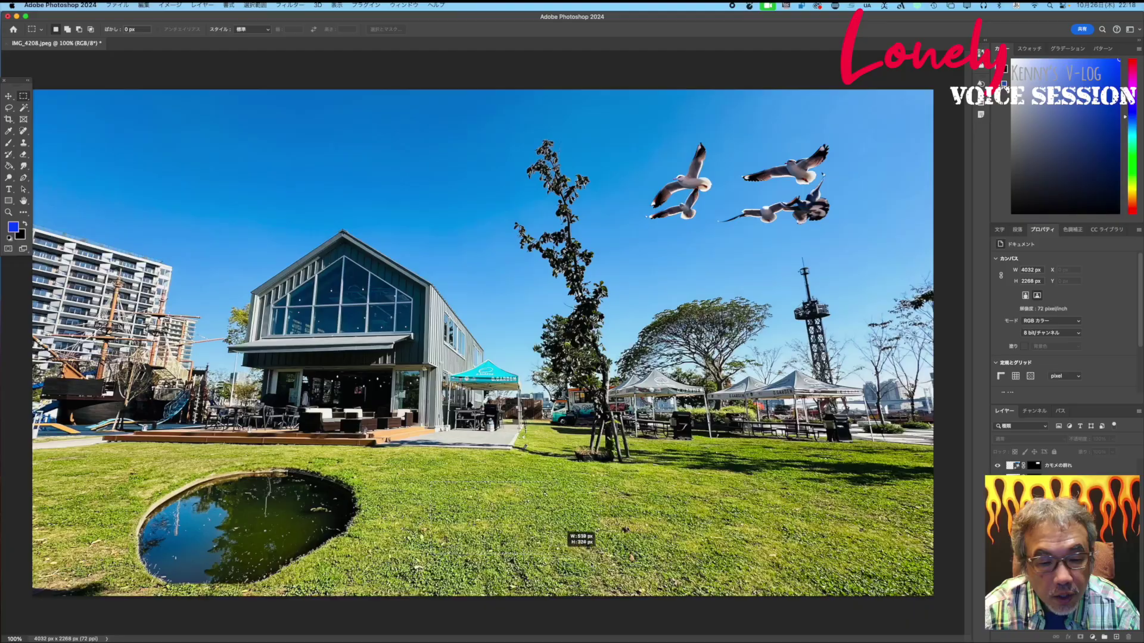
Marquee the bottom-centre lawn and generate from the prompt ビーチチェア.
{"action": "left_click_drag", "start_coordinate": [560, 553], "coordinate": [698, 587]}
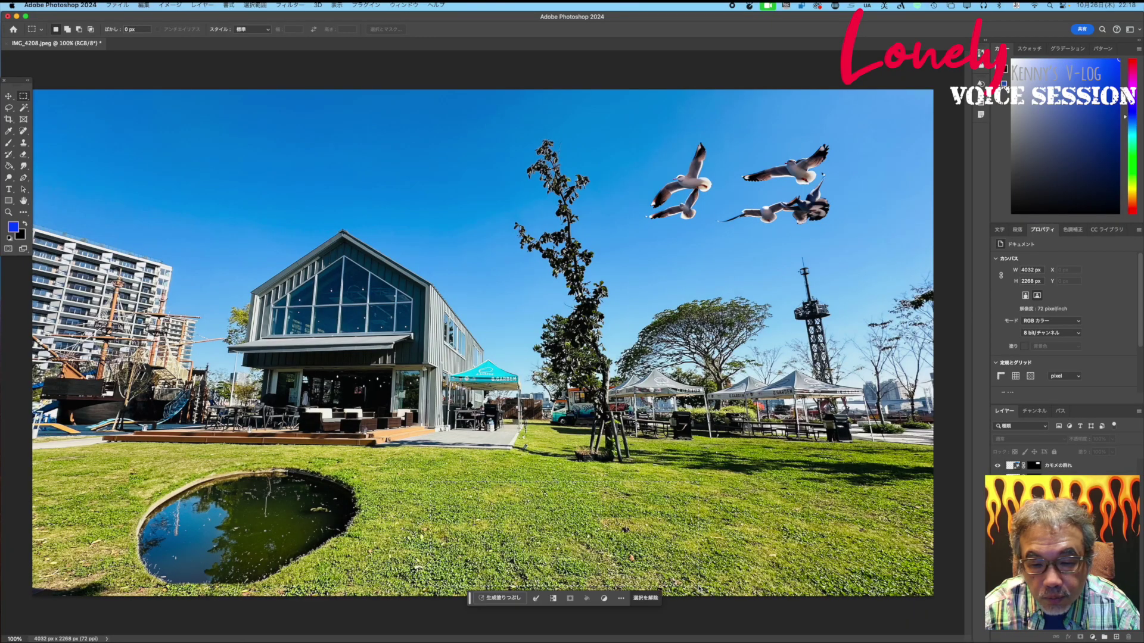
{"action": "left_click", "coordinate": [517, 596]}
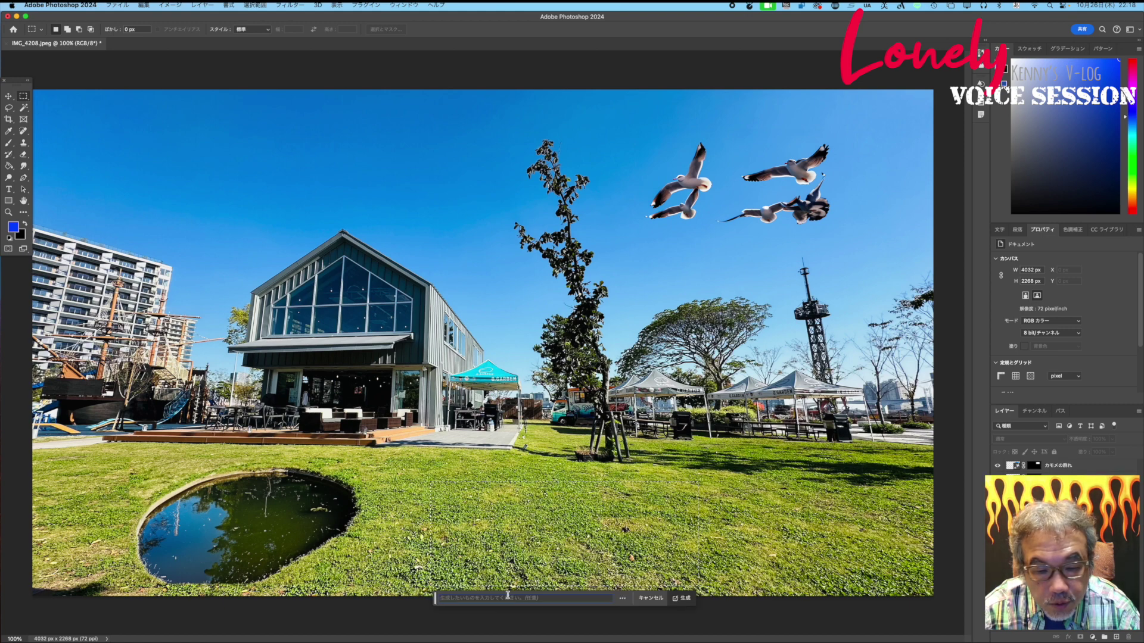
{"action": "type", "text": "び"}
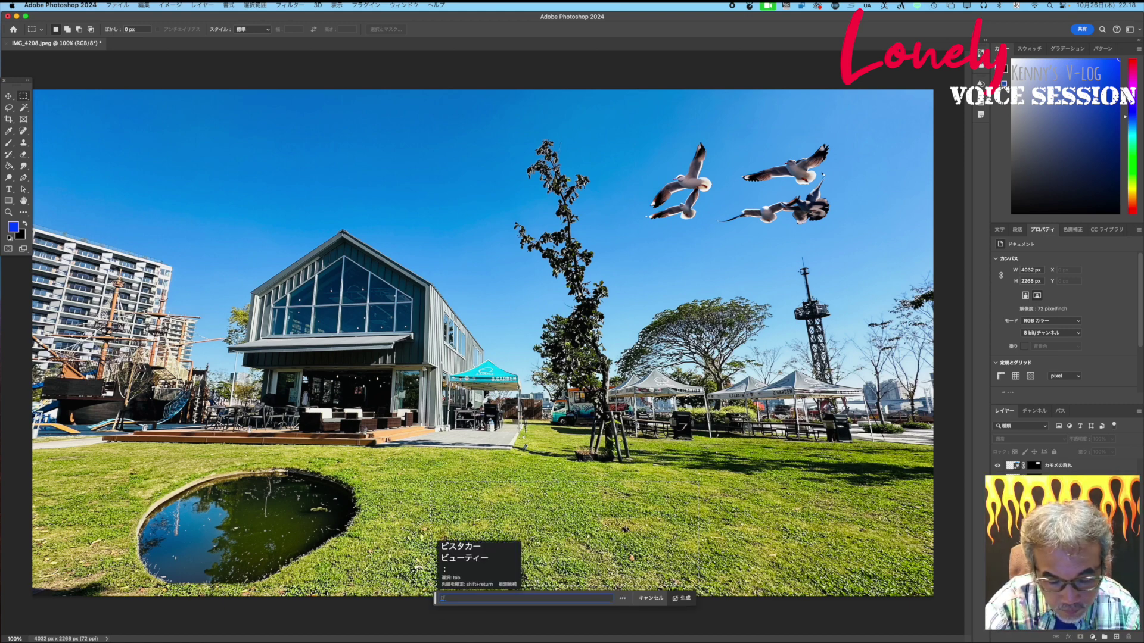
{"action": "type", "text": "ーちtぇあ"}
{"action": "key", "text": "Return"}
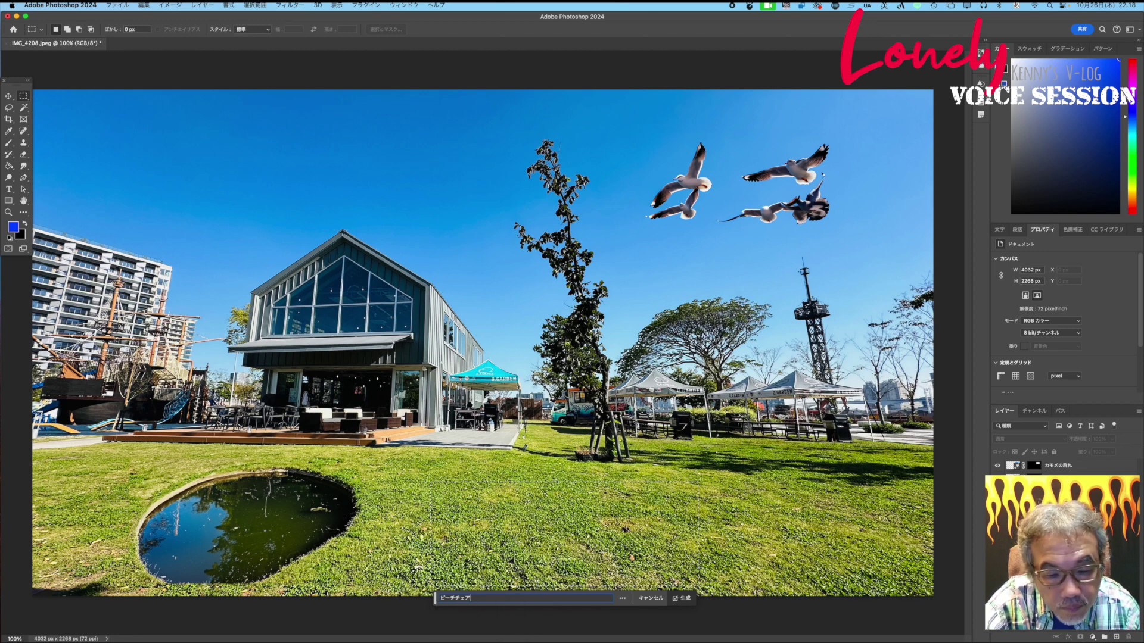
{"action": "left_click", "coordinate": [684, 599]}
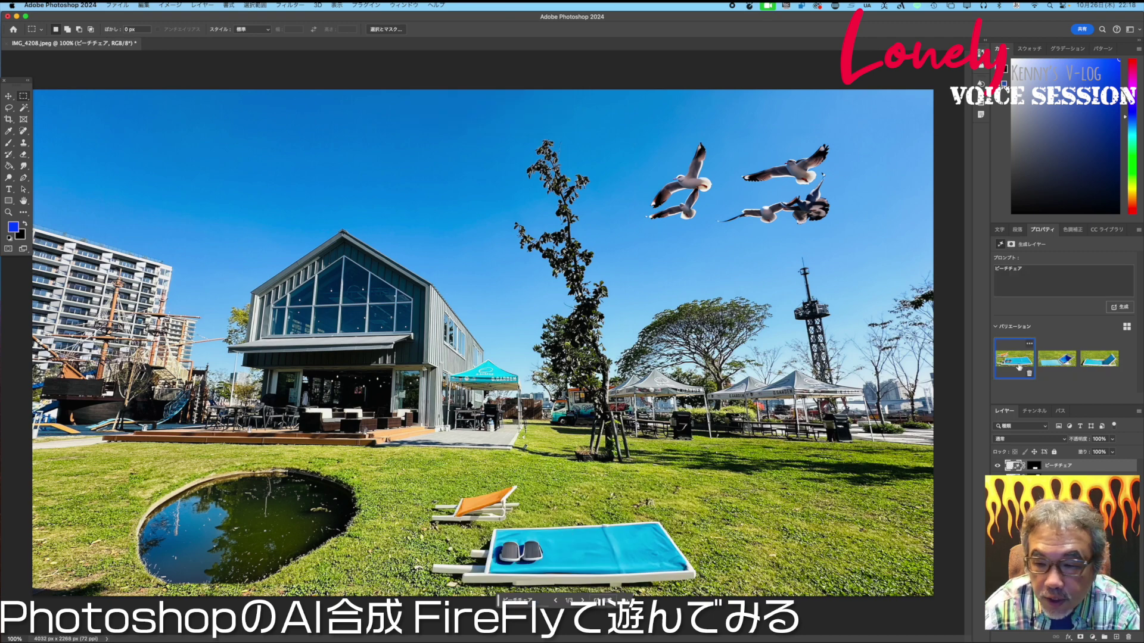
Compare the chair variations and settle on the blue reclining chair with a mat.
{"action": "left_click", "coordinate": [1056, 357]}
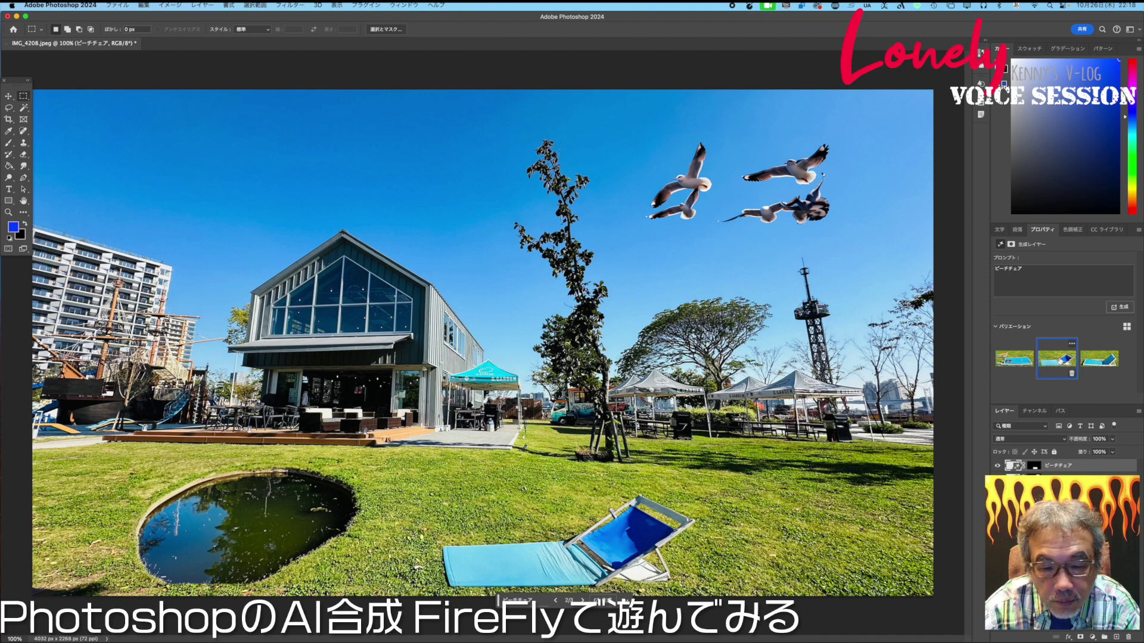
{"action": "left_click", "coordinate": [1083, 358]}
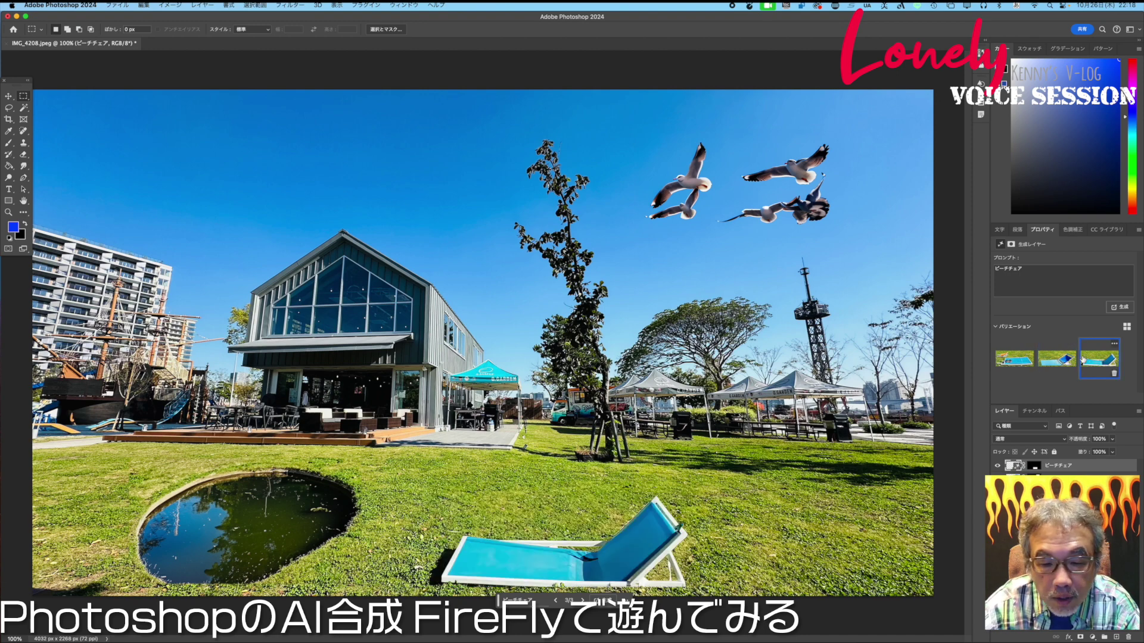
{"action": "left_click", "coordinate": [1067, 360]}
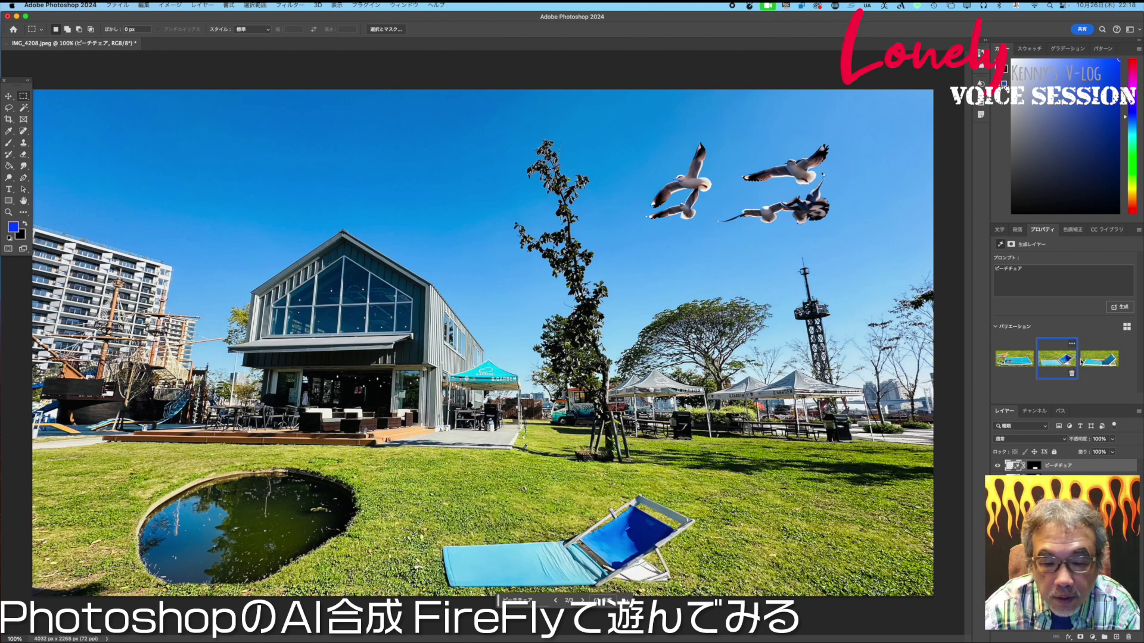
{"action": "left_click", "coordinate": [1108, 360]}
{"action": "left_click", "coordinate": [1065, 362]}
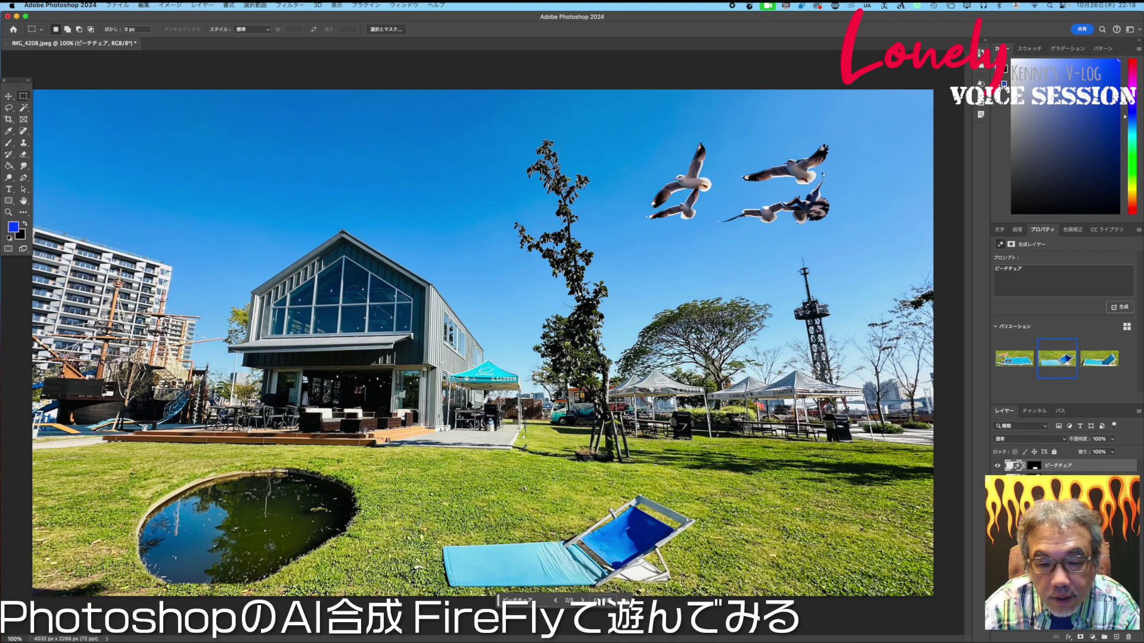
Marquee the lawn right of the chair and generate from the prompt バーベキュー.
{"action": "left_click_drag", "start_coordinate": [730, 486], "coordinate": [804, 524]}
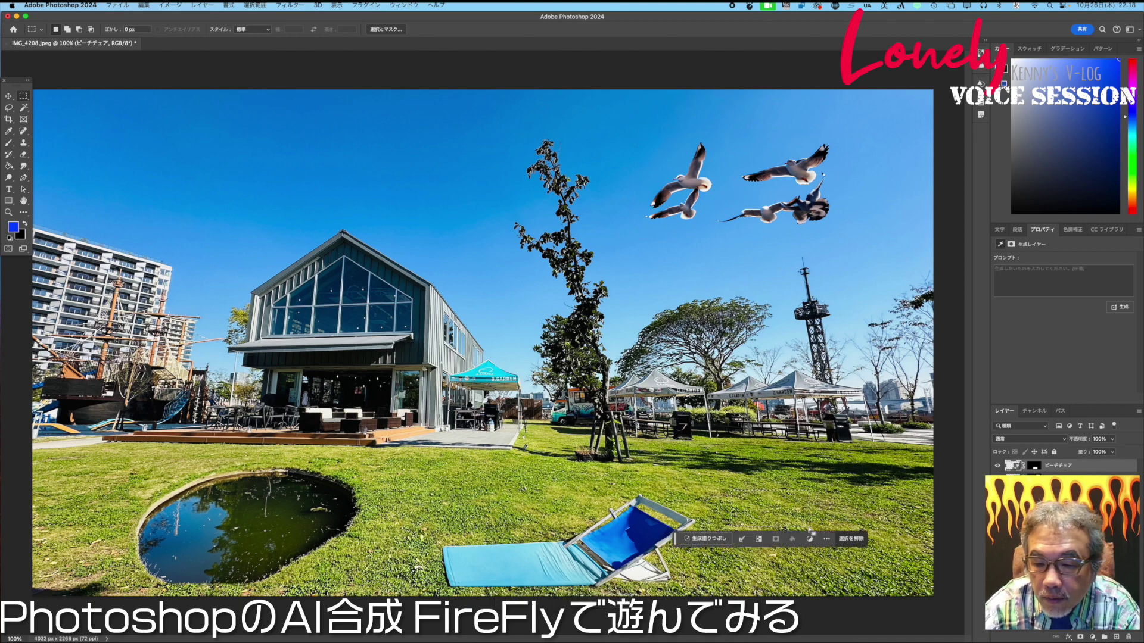
{"action": "left_click", "coordinate": [729, 540]}
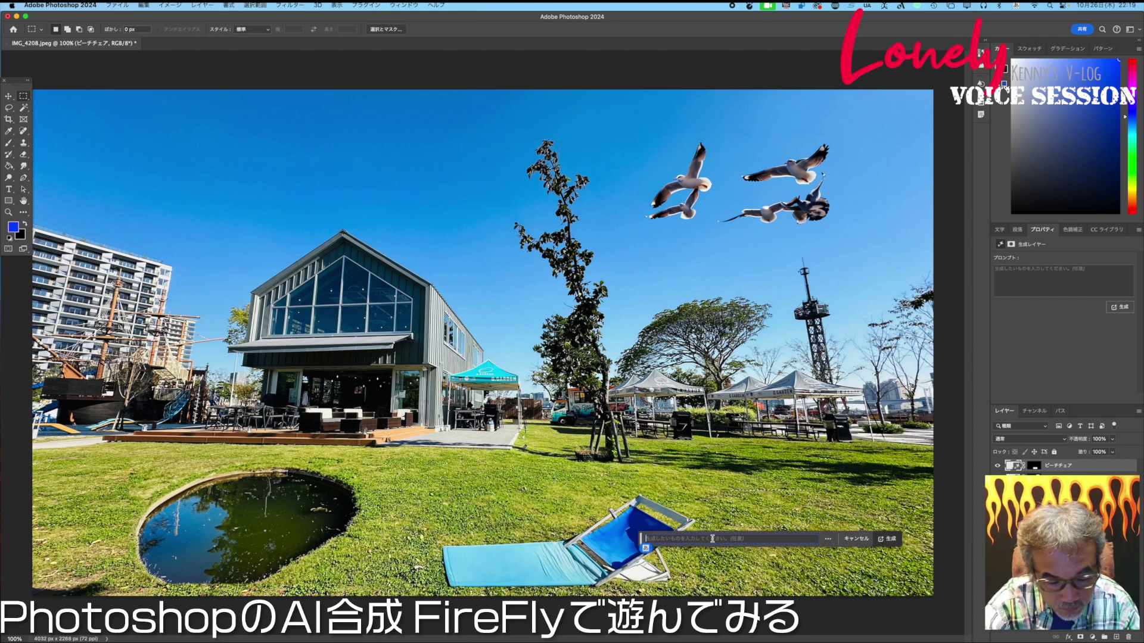
{"action": "type", "text": "ばーbe-"}
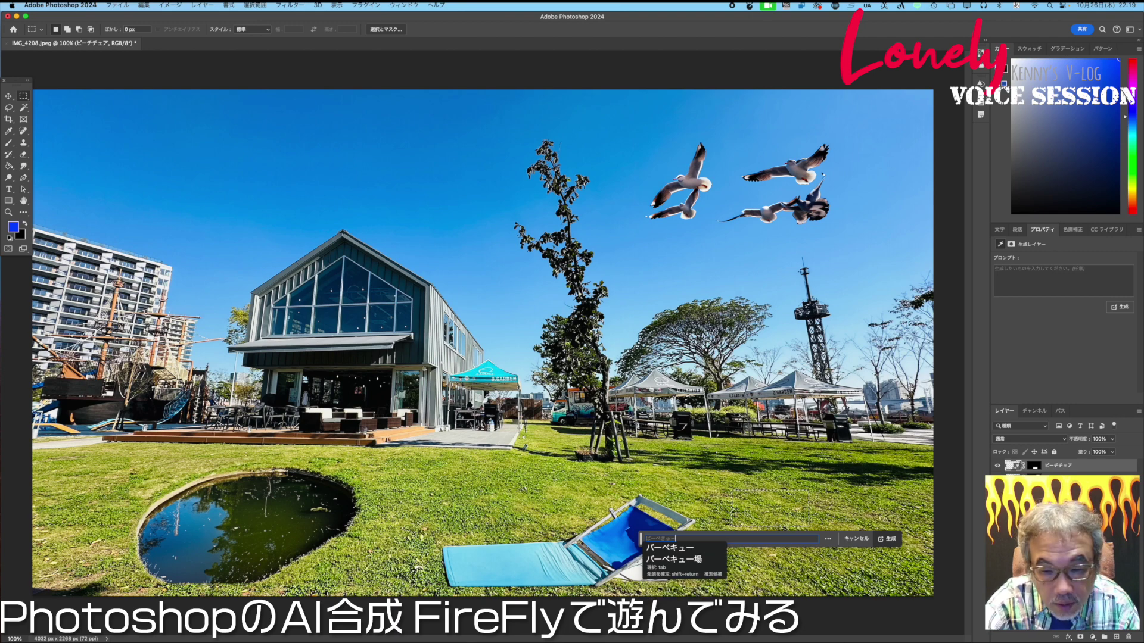
{"action": "key", "text": "Return"}
{"action": "key", "text": "Return"}
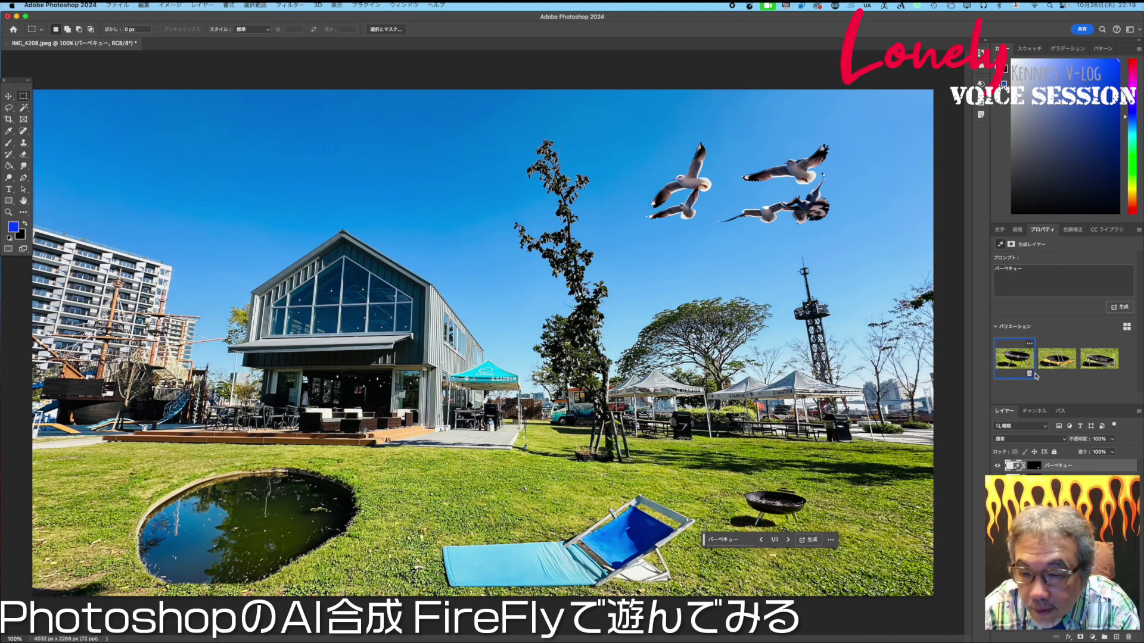
Keep the round fire-bowl grill variation after comparing, then marquee the upper-left sky.
{"action": "left_click", "coordinate": [1056, 359]}
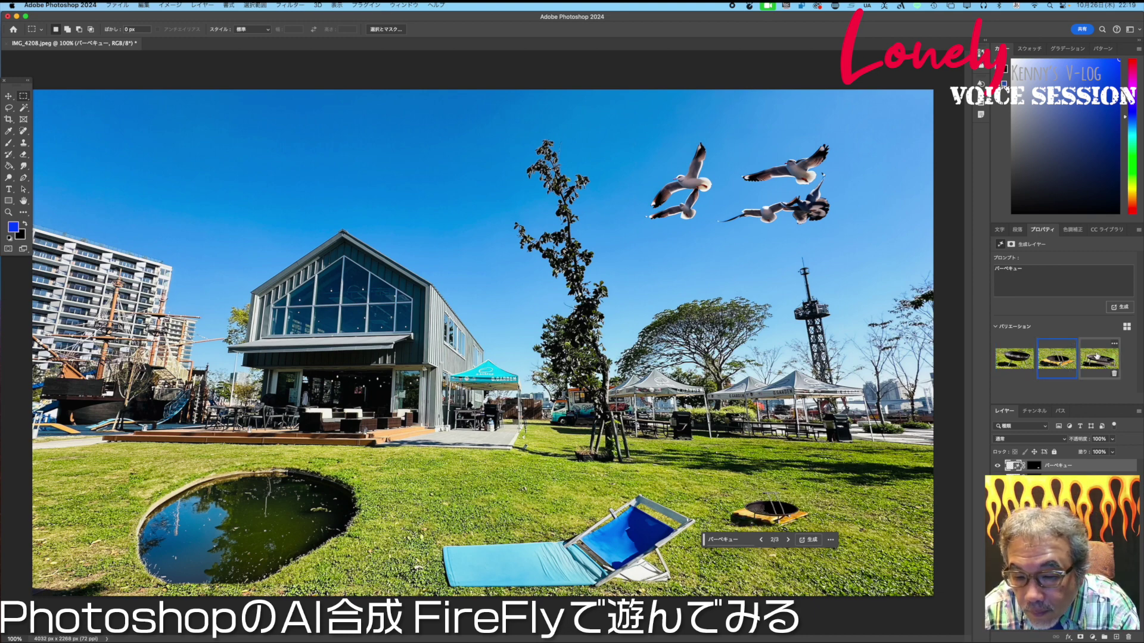
{"action": "left_click", "coordinate": [1107, 358]}
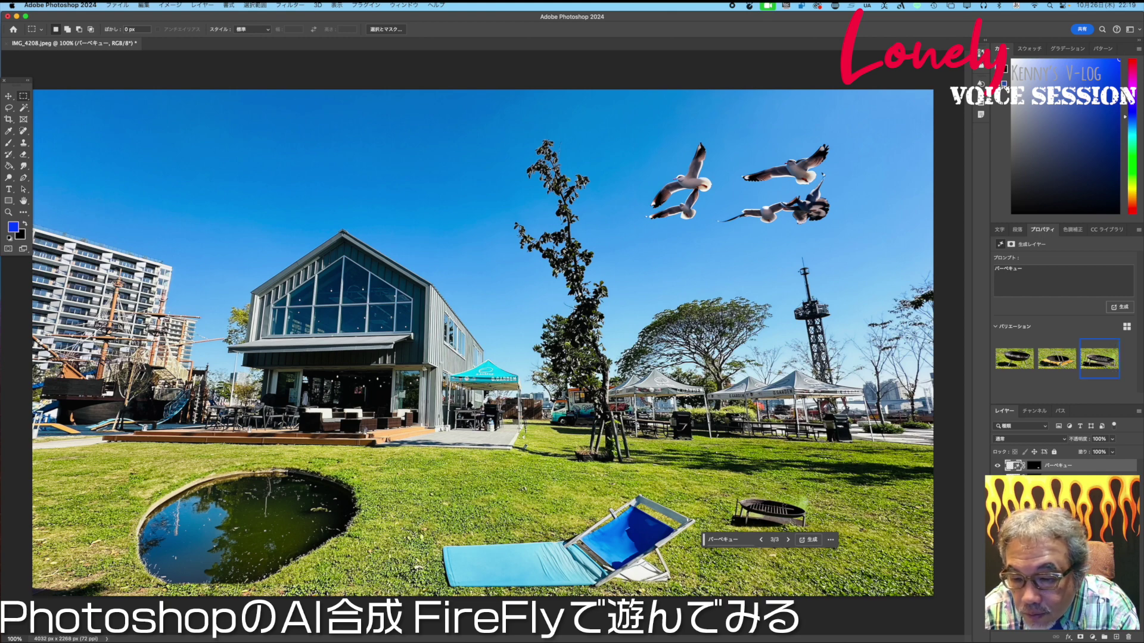
{"action": "left_click", "coordinate": [1006, 362]}
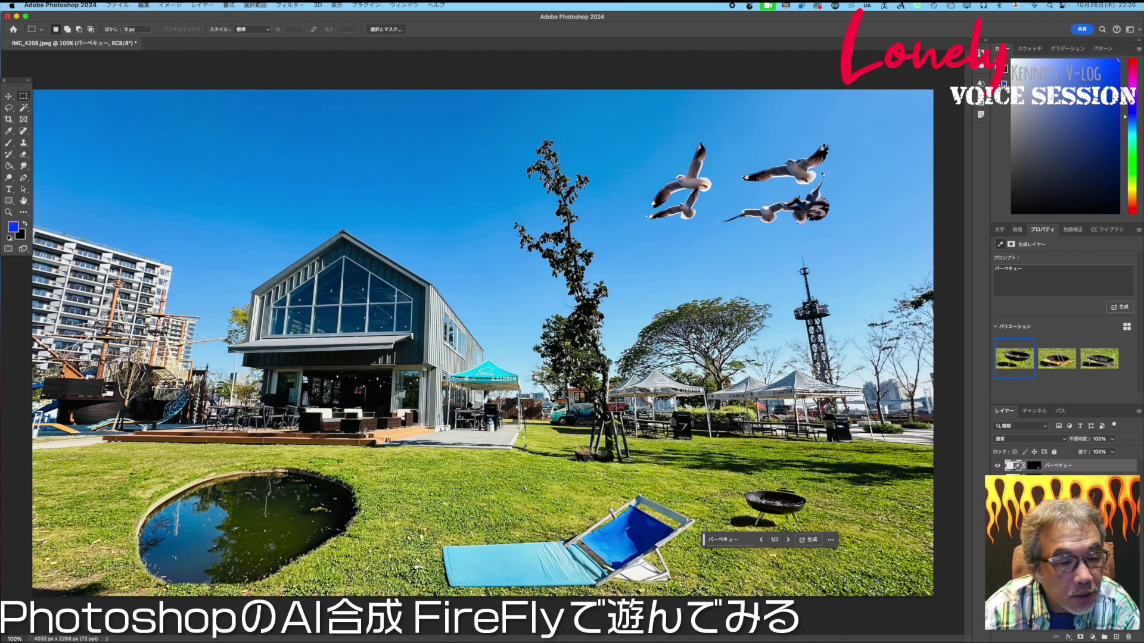
{"action": "left_click_drag", "start_coordinate": [158, 109], "coordinate": [301, 205]}
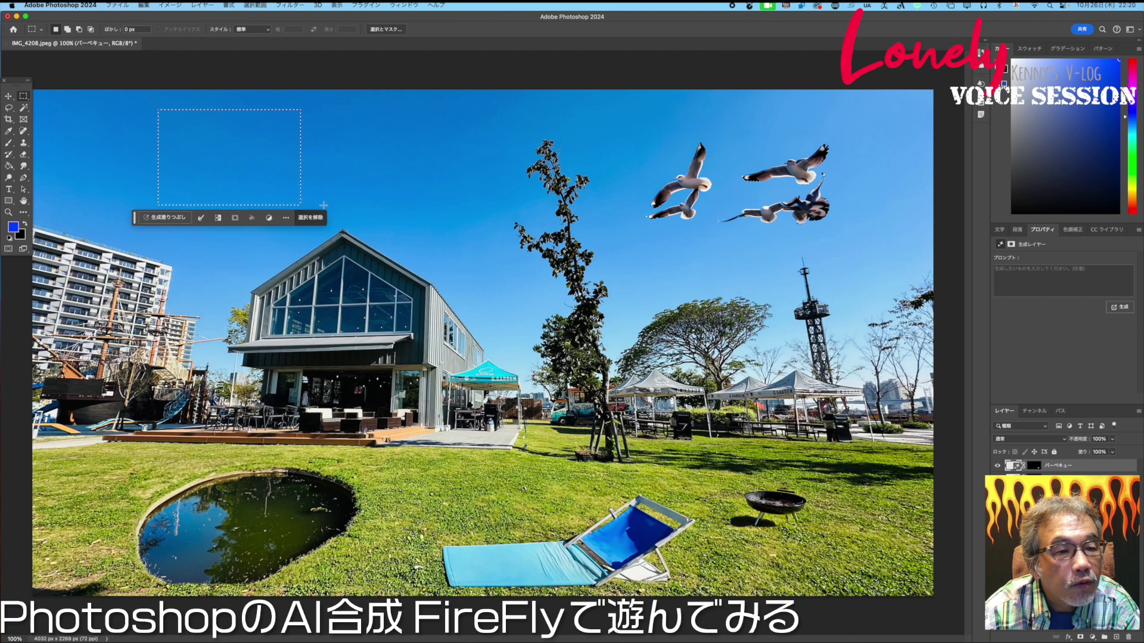
Generate into the marked upper-left sky using the prompt 昼間の三日月.
{"action": "left_click", "coordinate": [178, 216]}
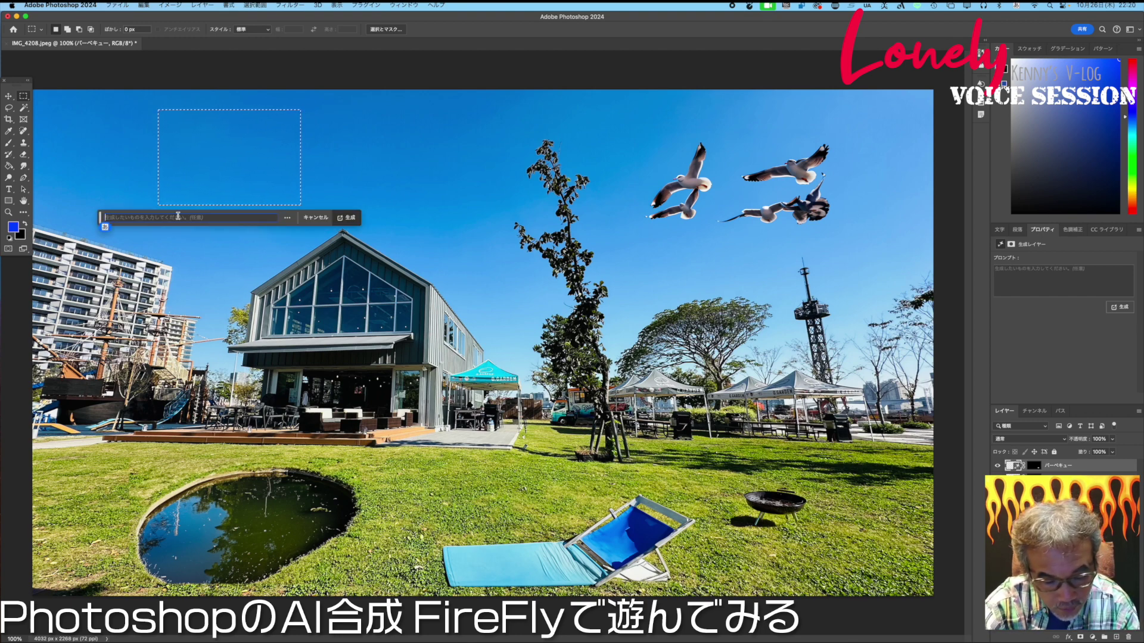
{"action": "type", "text": "ひるま"}
{"action": "type", "text": "の月"}
{"action": "key", "text": "BackSpace"}
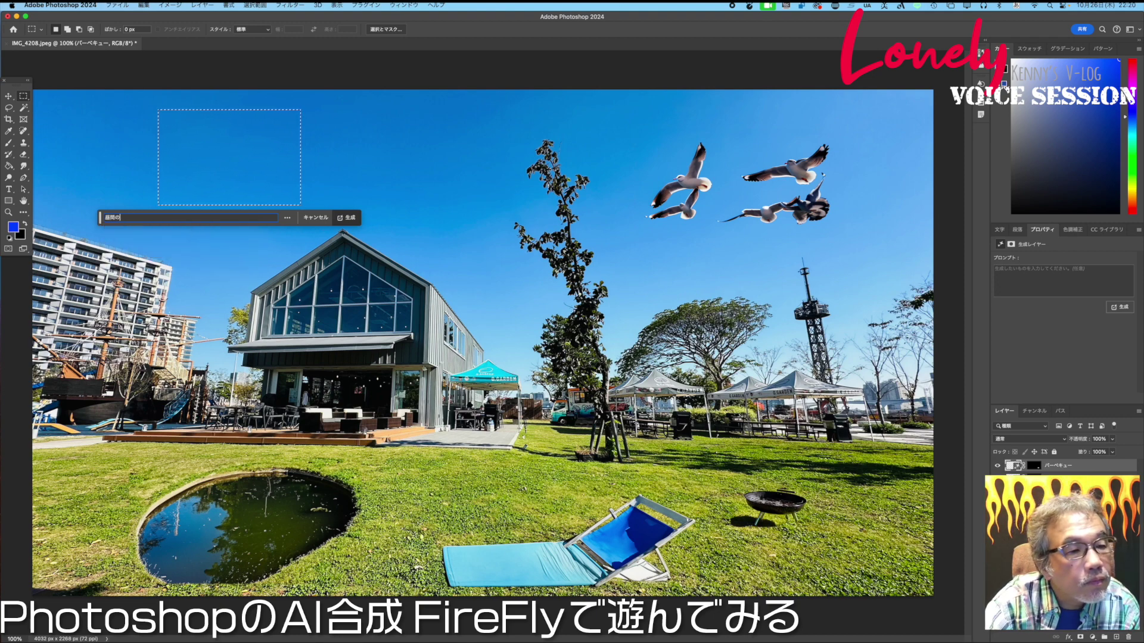
{"action": "type", "text": "かづき"}
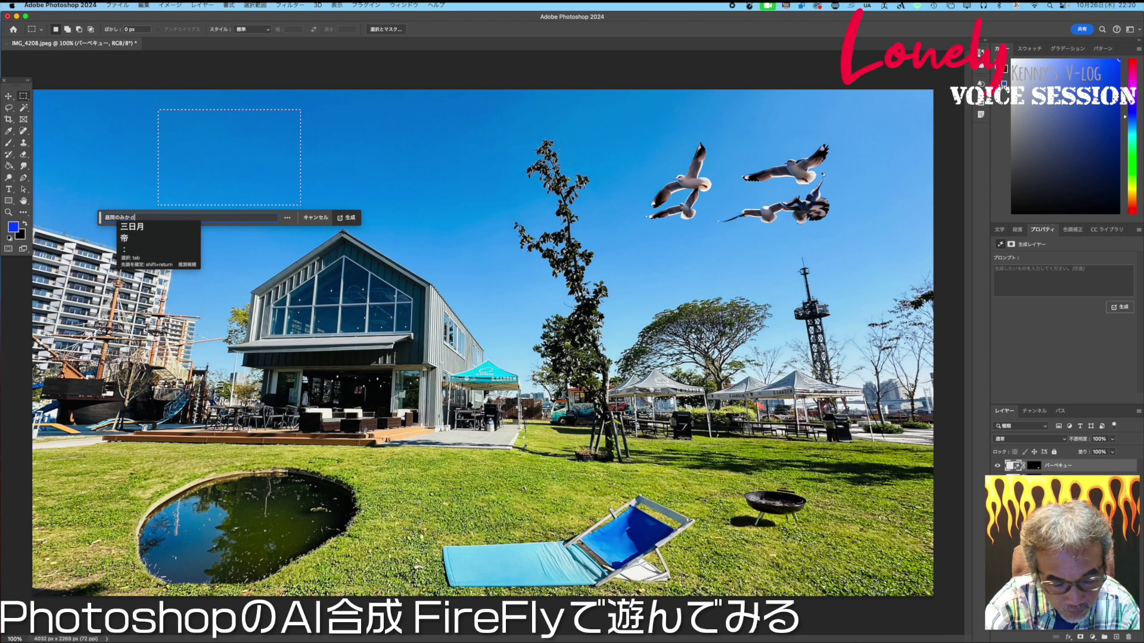
{"action": "key", "text": "Return"}
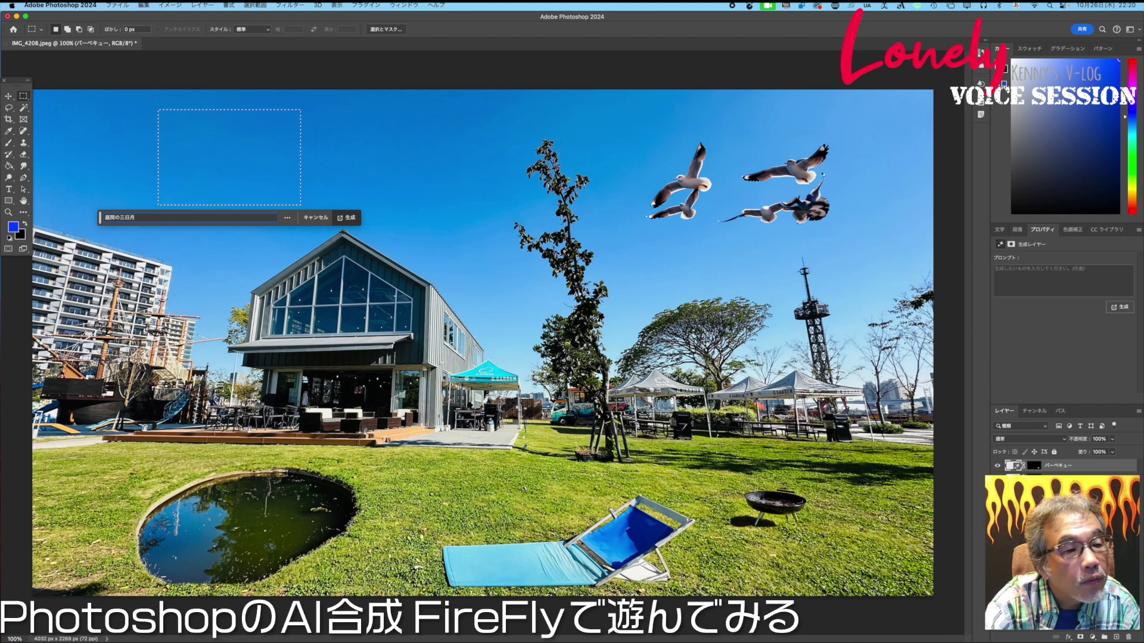
{"action": "left_click", "coordinate": [351, 218]}
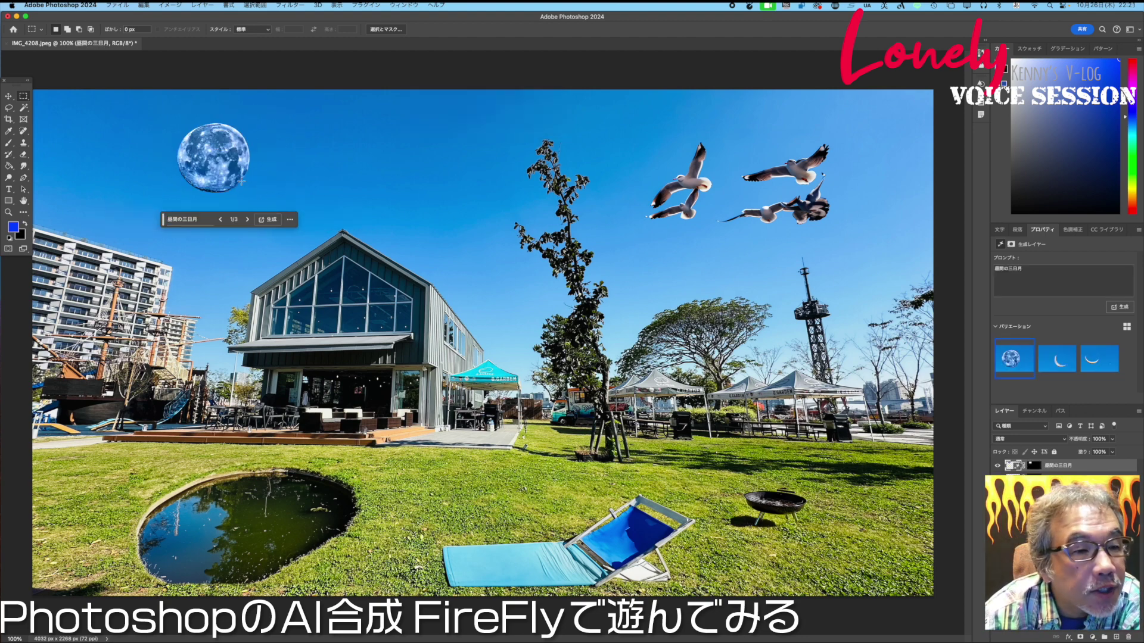
Switch to the thin crescent variation, lower the moon layer's opacity, and deselect the layer.
{"action": "left_click", "coordinate": [1058, 362]}
{"action": "mouse_move", "coordinate": [1098, 358]}
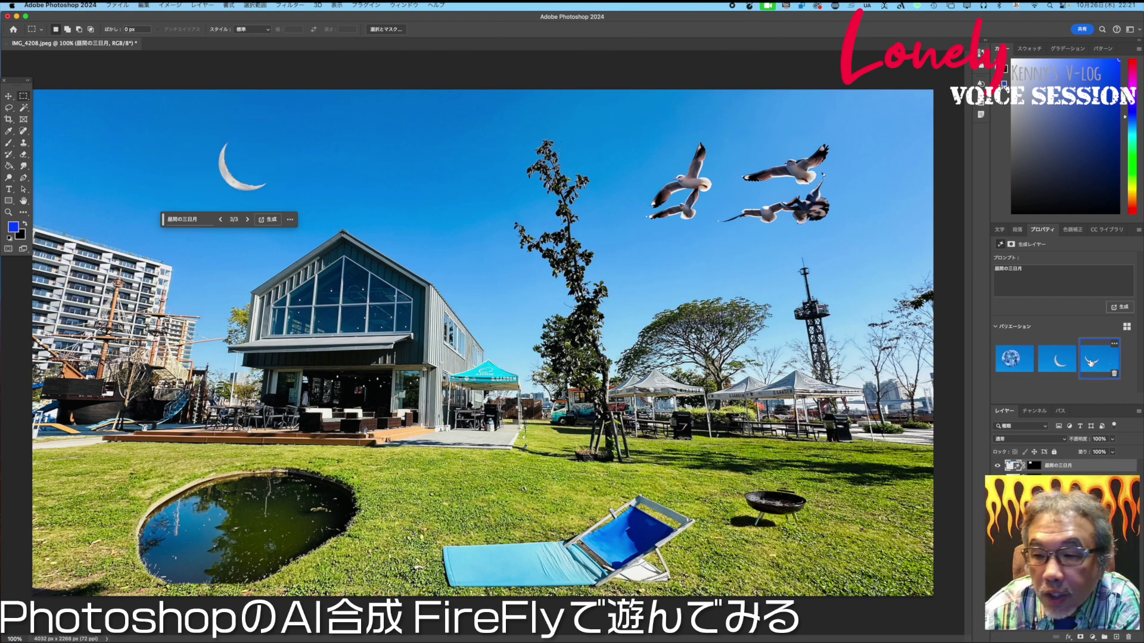
{"action": "left_click", "coordinate": [1064, 361]}
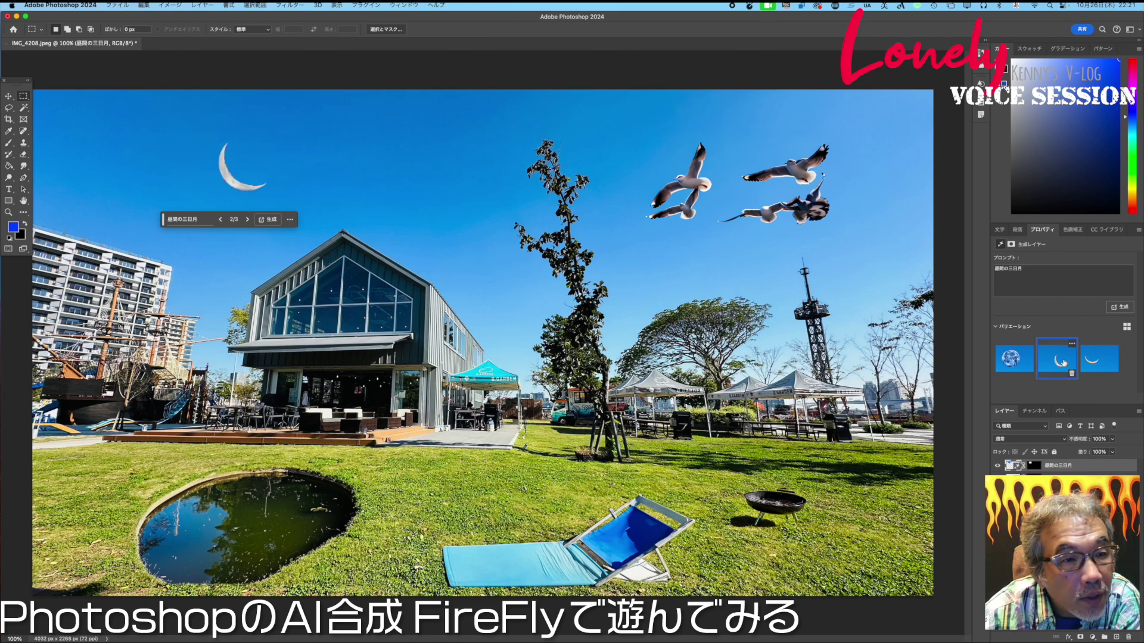
{"action": "left_click", "coordinate": [1099, 439]}
{"action": "key", "text": "Down"}
{"action": "key", "text": "Down"}
{"action": "key", "text": "Down"}
{"action": "key", "text": "Down"}
{"action": "key", "text": "Down"}
{"action": "key", "text": "Down"}
{"action": "key", "text": "Down"}
{"action": "key", "text": "Down"}
{"action": "key", "text": "Down"}
{"action": "key", "text": "Down"}
{"action": "key", "text": "Down"}
{"action": "key", "text": "Down"}
{"action": "key", "text": "Down"}
{"action": "key", "text": "Down"}
{"action": "key", "text": "Down"}
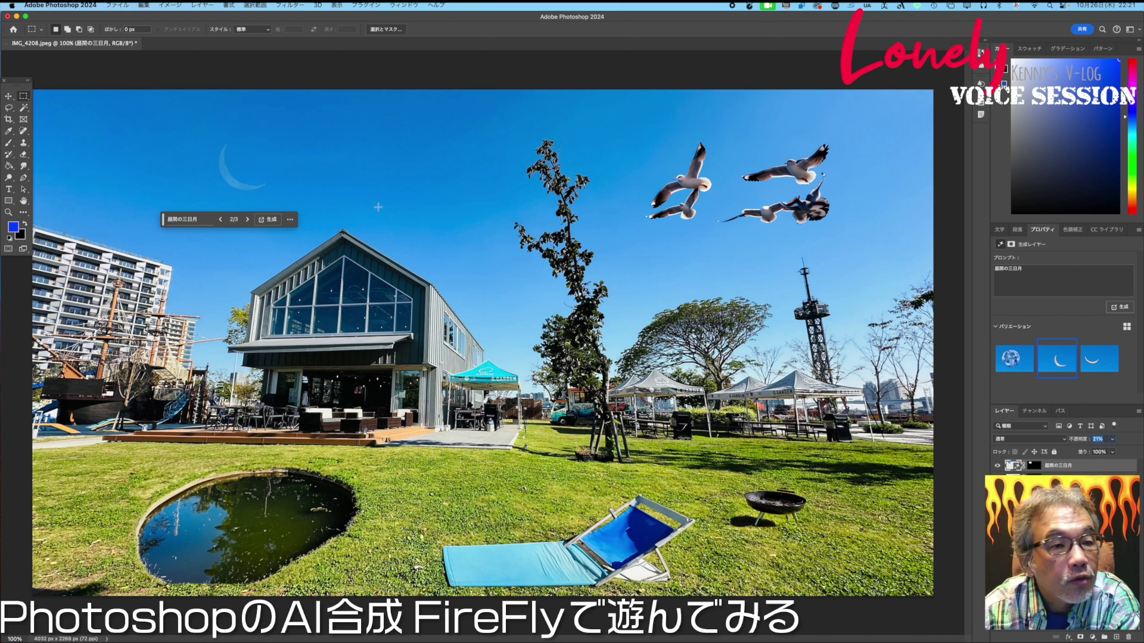
{"action": "key", "text": "ctrl+alt+a"}
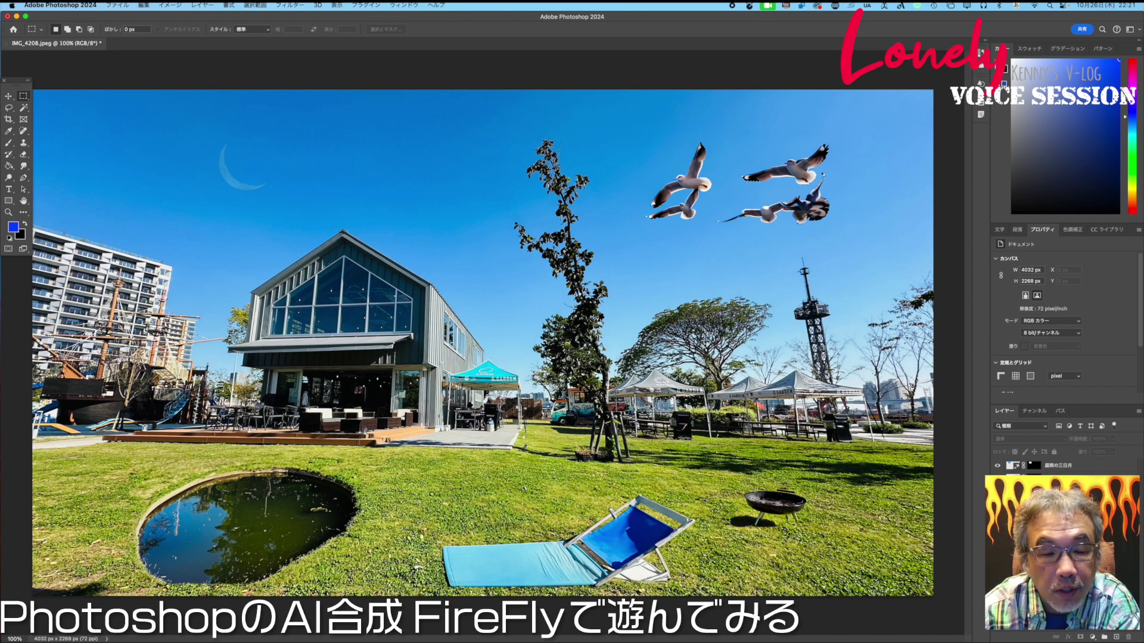
Marquee the sky right of the moon and generate from the prompt 旅客機.
{"action": "left_click_drag", "start_coordinate": [364, 122], "coordinate": [497, 196]}
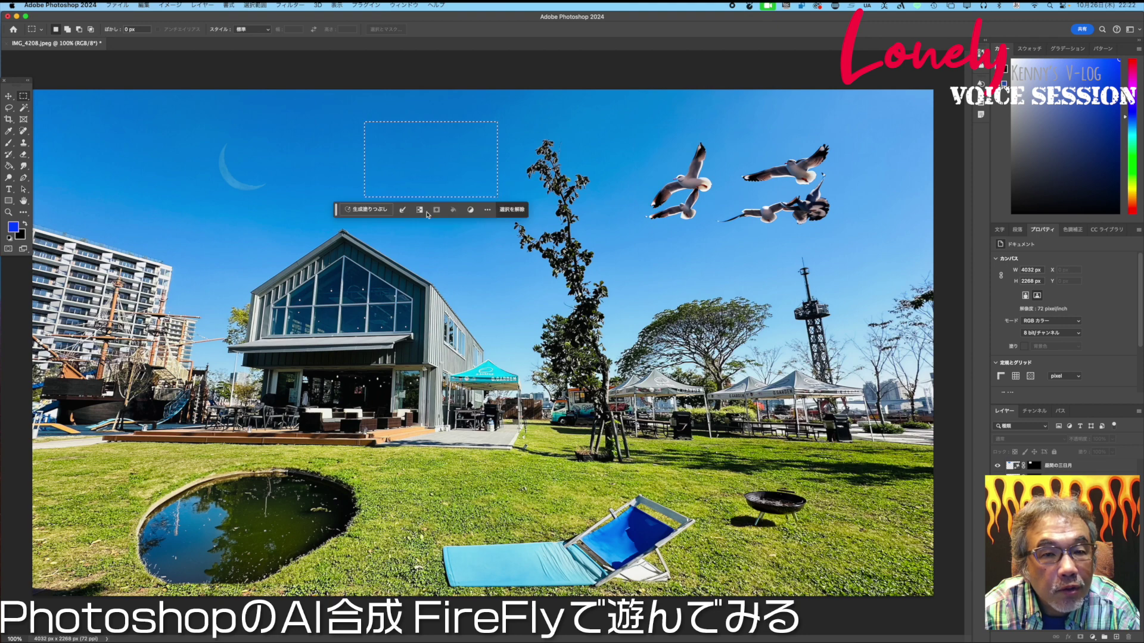
{"action": "left_click", "coordinate": [374, 209]}
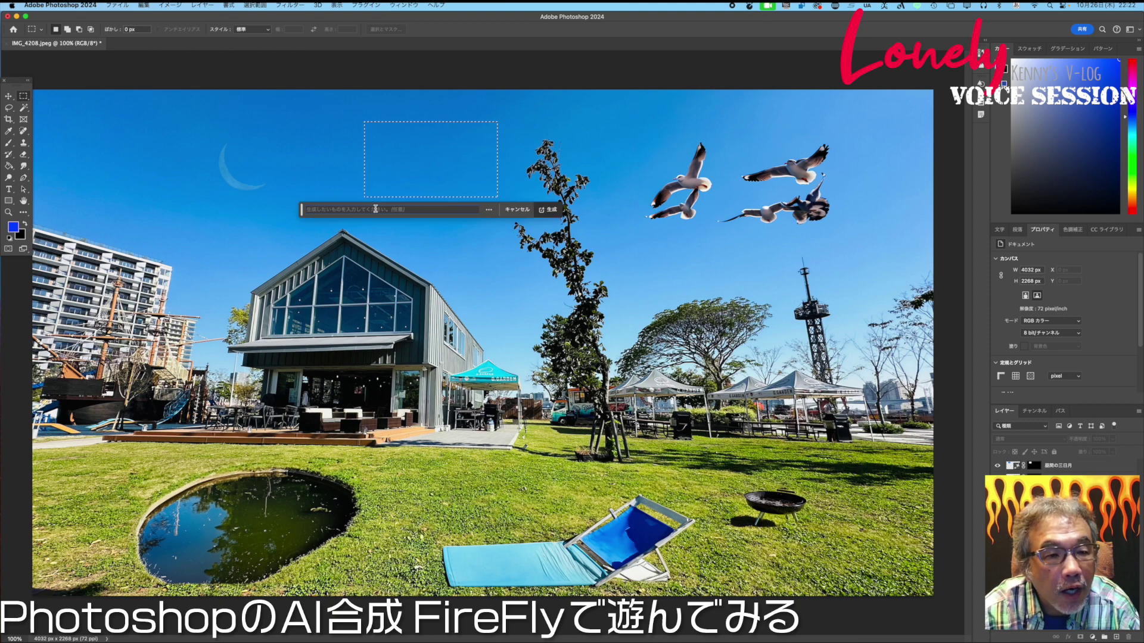
{"action": "type", "text": "ひこう"}
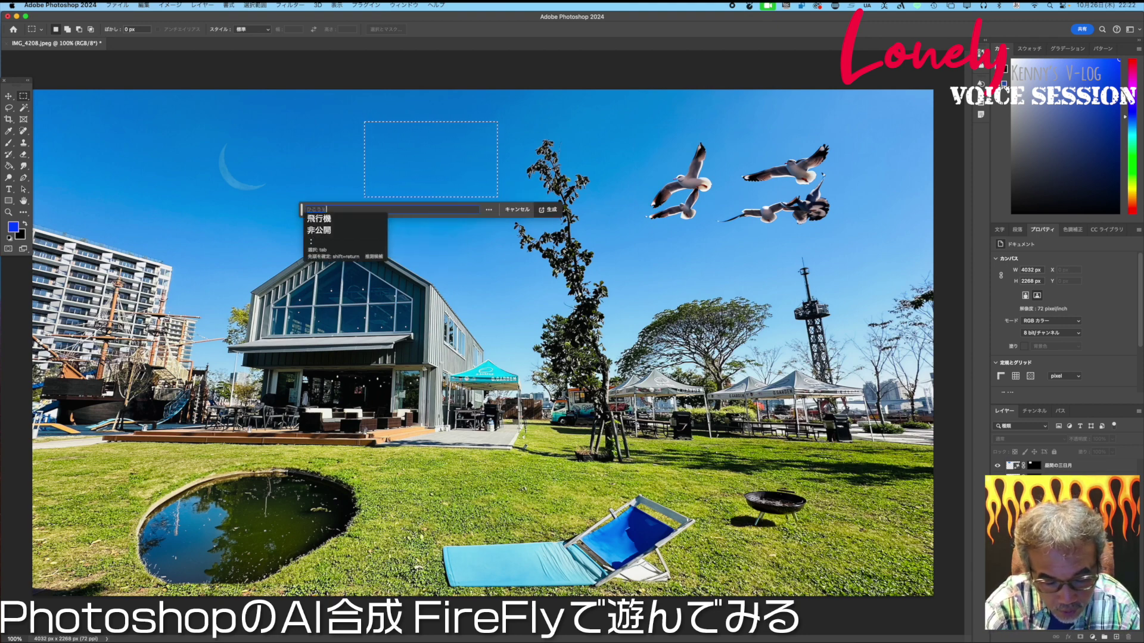
{"action": "key", "text": "BackSpace"}
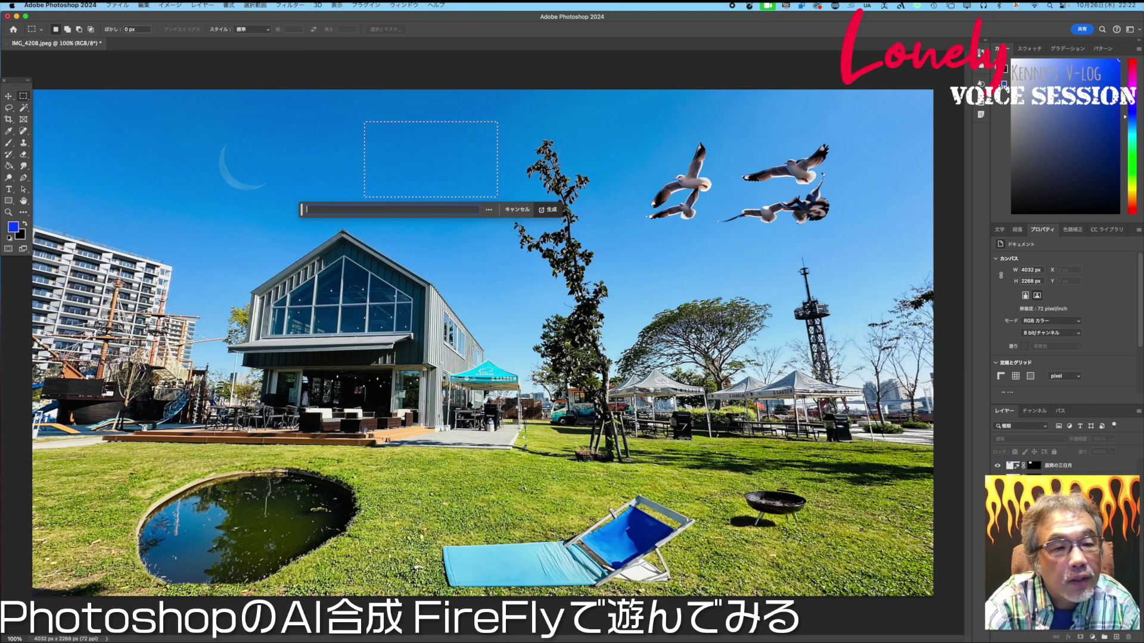
{"action": "type", "text": "りょか"}
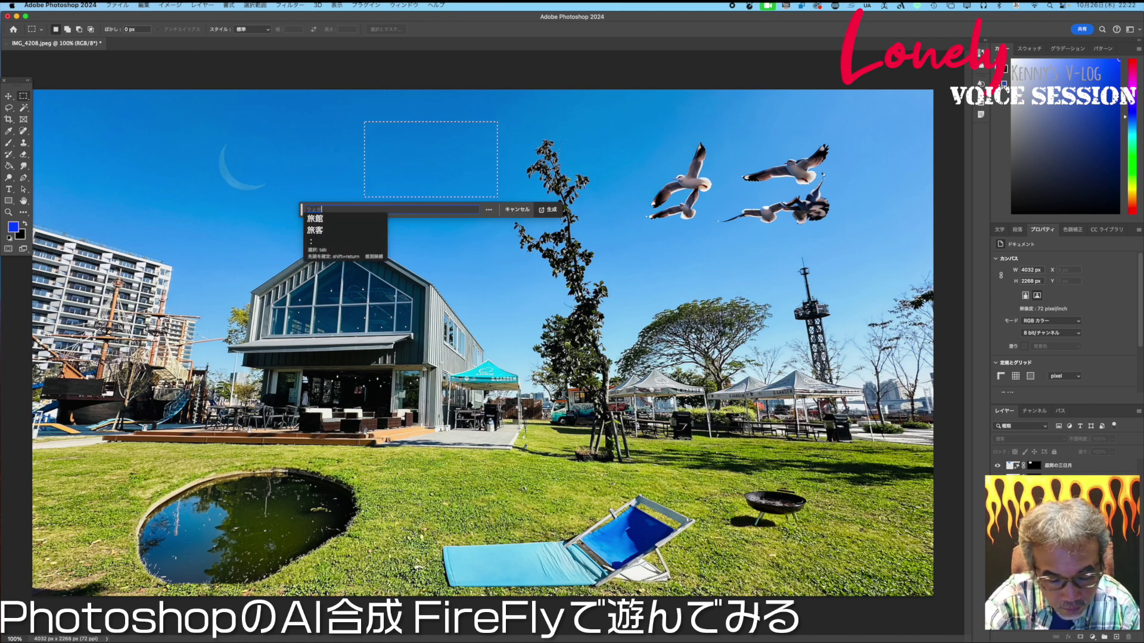
{"action": "type", "text": "っき"}
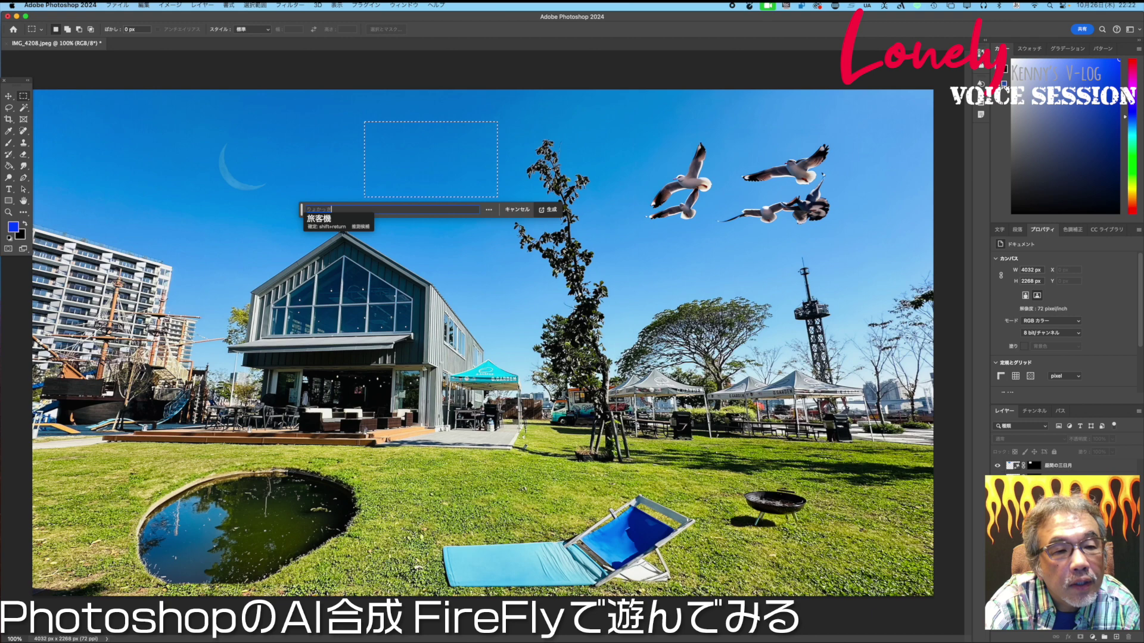
{"action": "key", "text": "Escape"}
{"action": "left_click", "coordinate": [592, 170]}
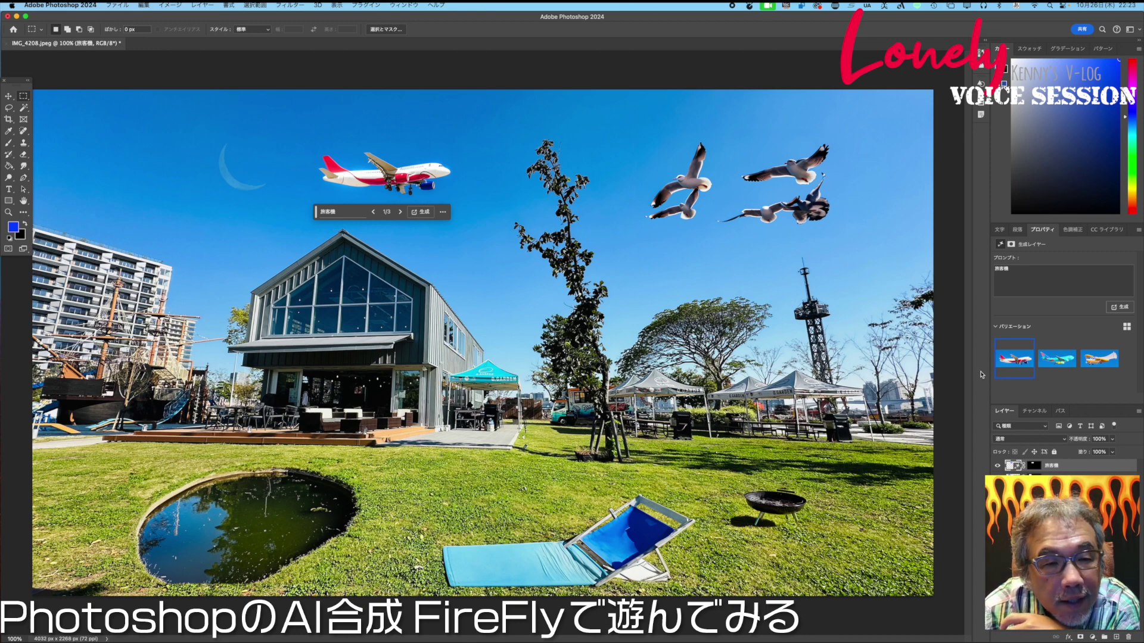
Try the airliner variations, settle on the yellow propeller plane, and open its more-options menu.
{"action": "left_click", "coordinate": [1064, 364]}
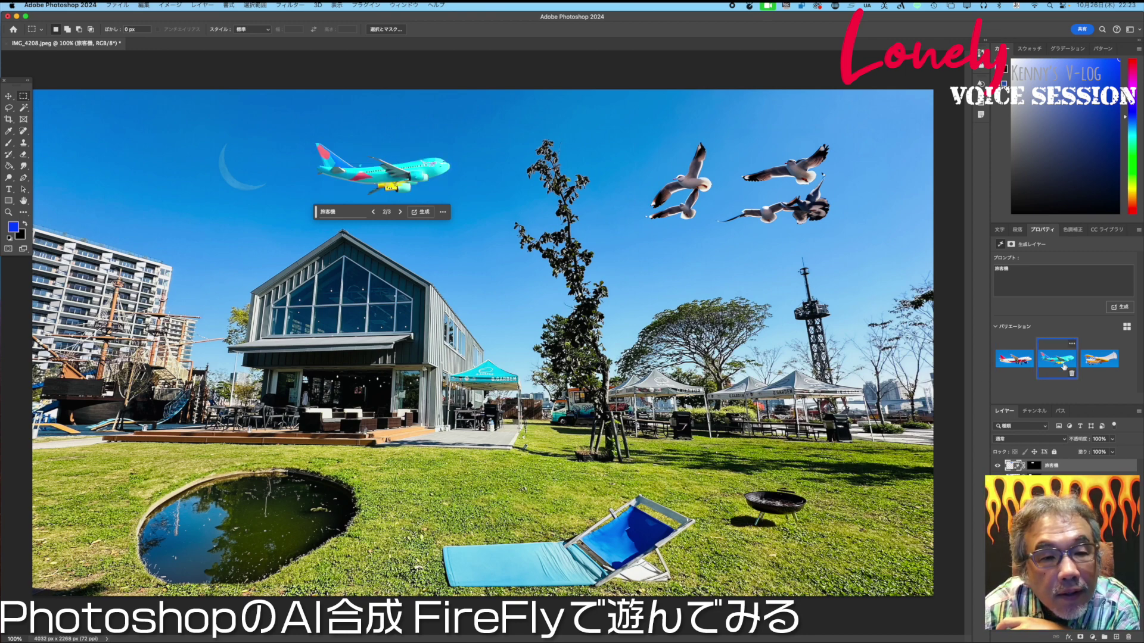
{"action": "left_click", "coordinate": [1099, 358]}
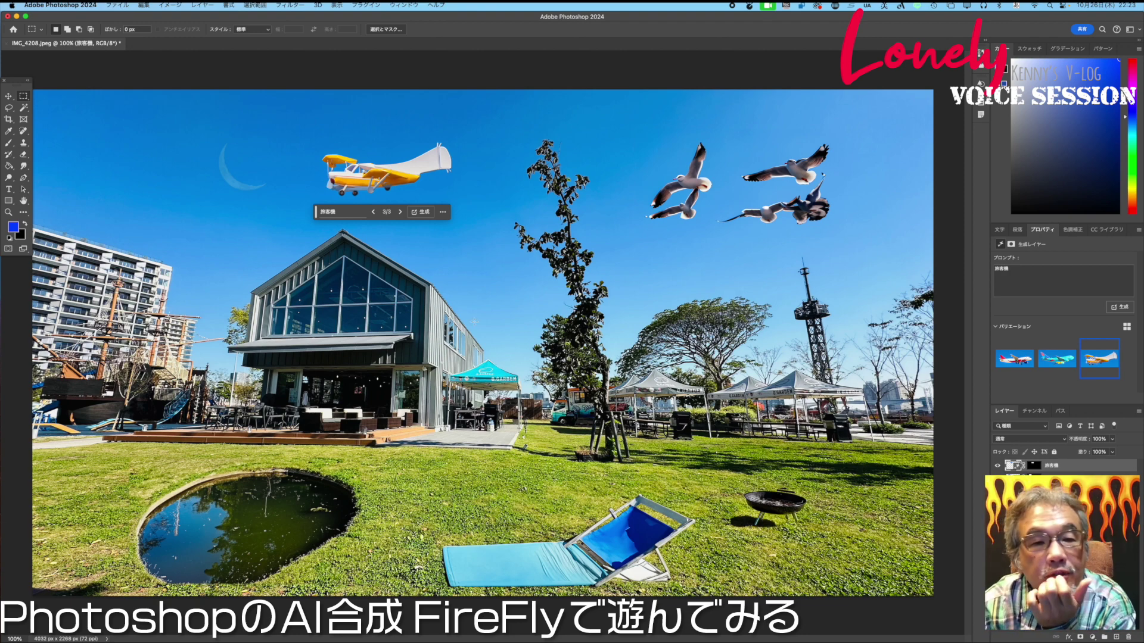
{"action": "left_click", "coordinate": [443, 214]}
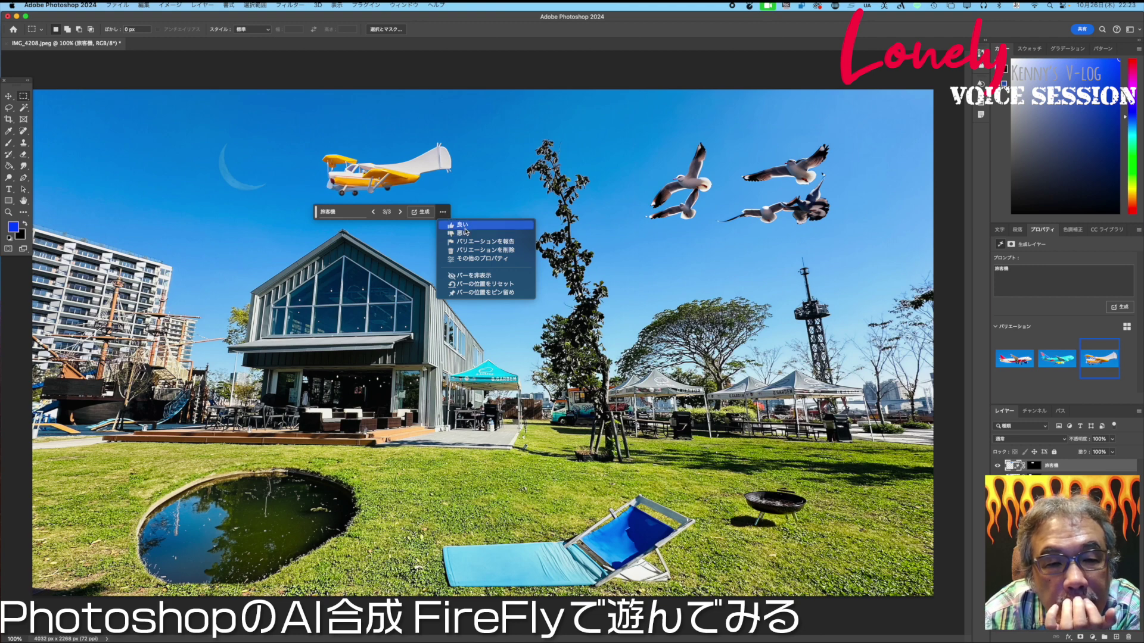
Rate the plane 悪い, answer まったく同意しない, send feedback, and select the seagull layer.
{"action": "left_click", "coordinate": [464, 233]}
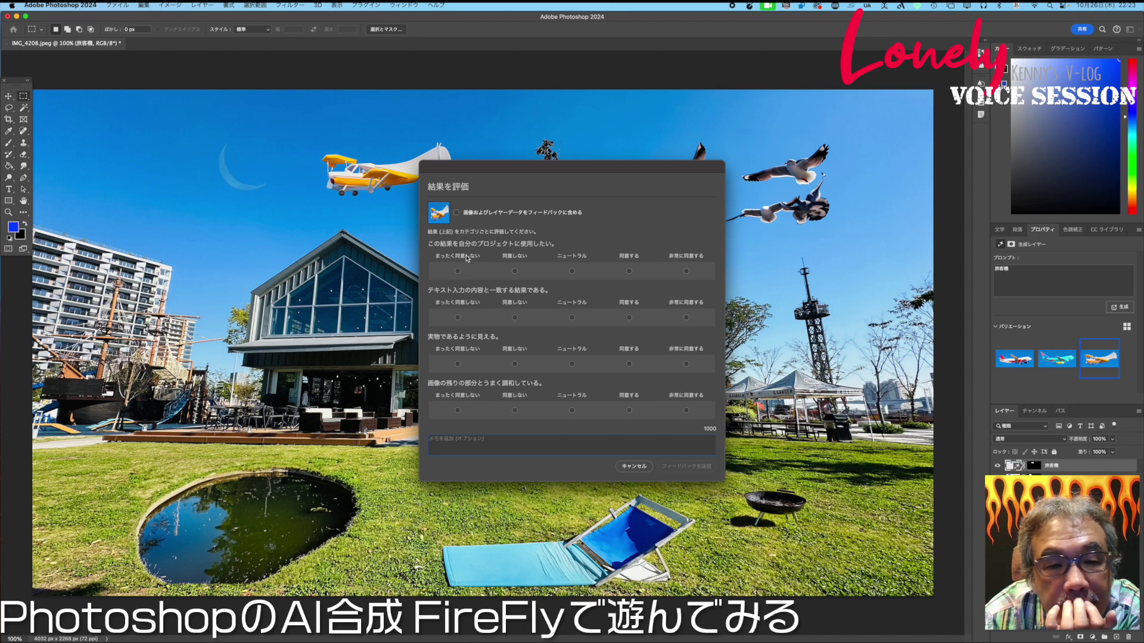
{"action": "left_click", "coordinate": [457, 271]}
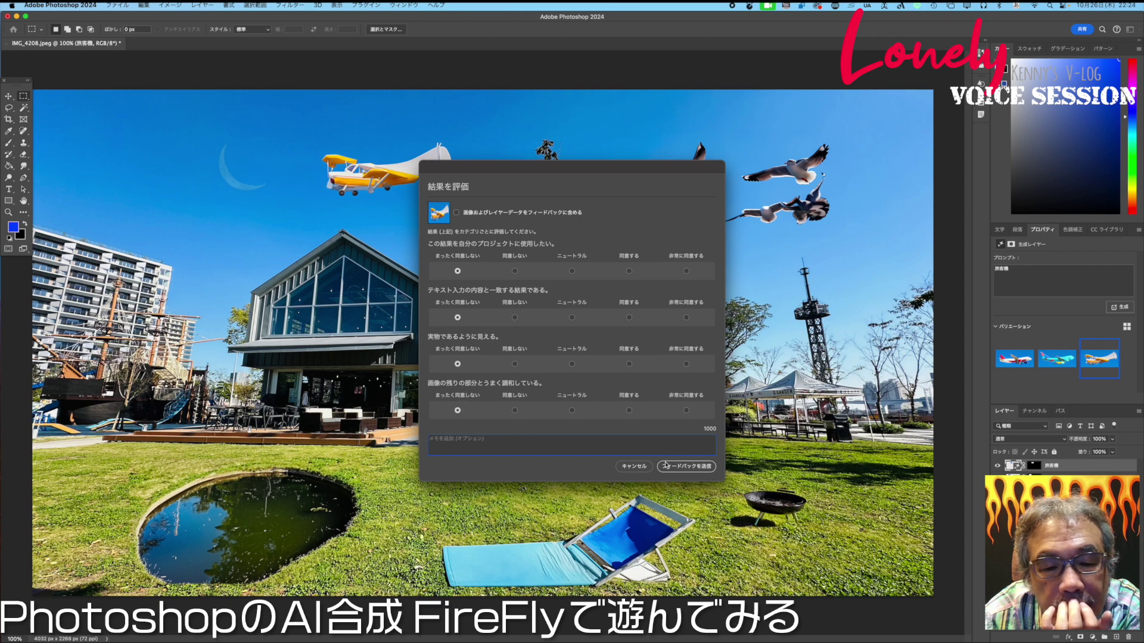
{"action": "left_click", "coordinate": [666, 466]}
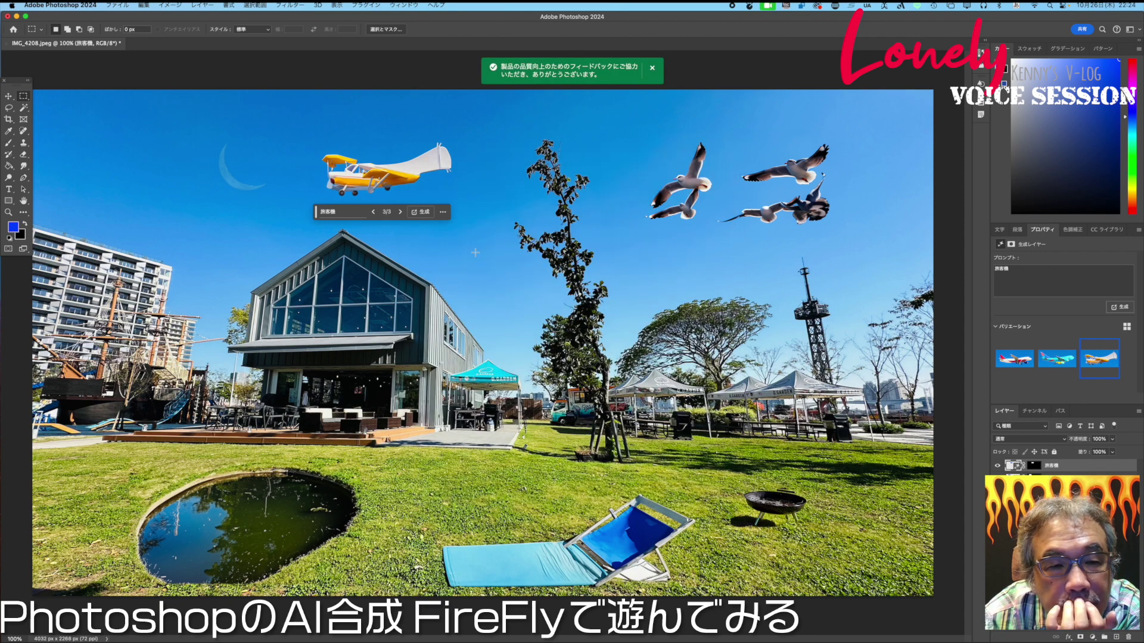
{"action": "key", "text": "alt+bracketleft"}
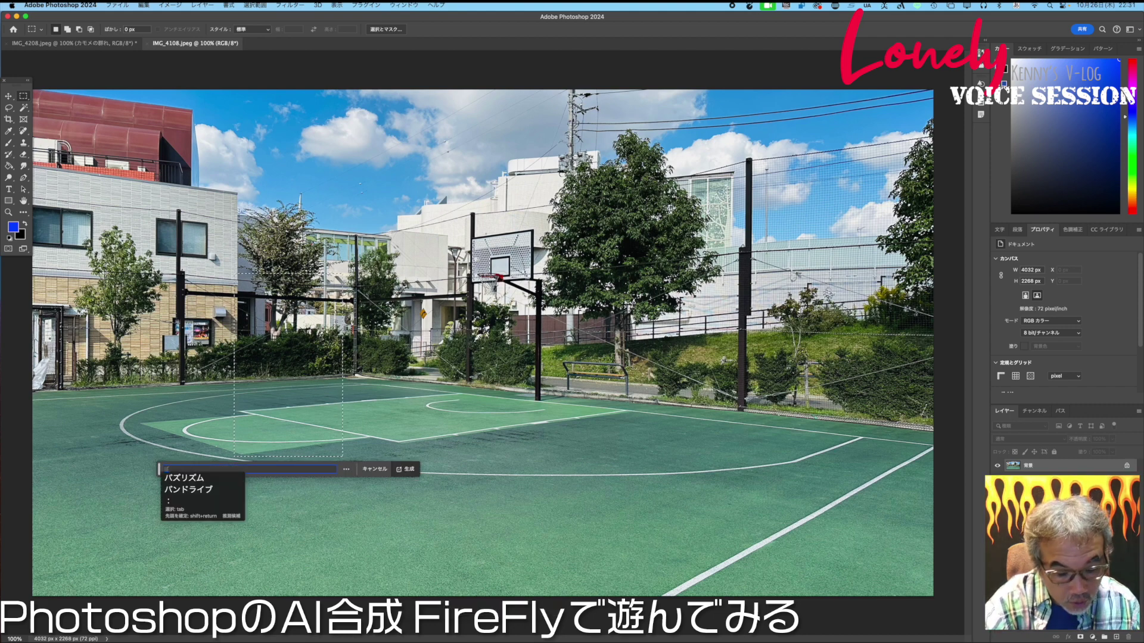
Generate a basketball player (バスケットボールプレイヤー) with Generative Fill in the selected court area.
{"action": "type", "text": "suke"}
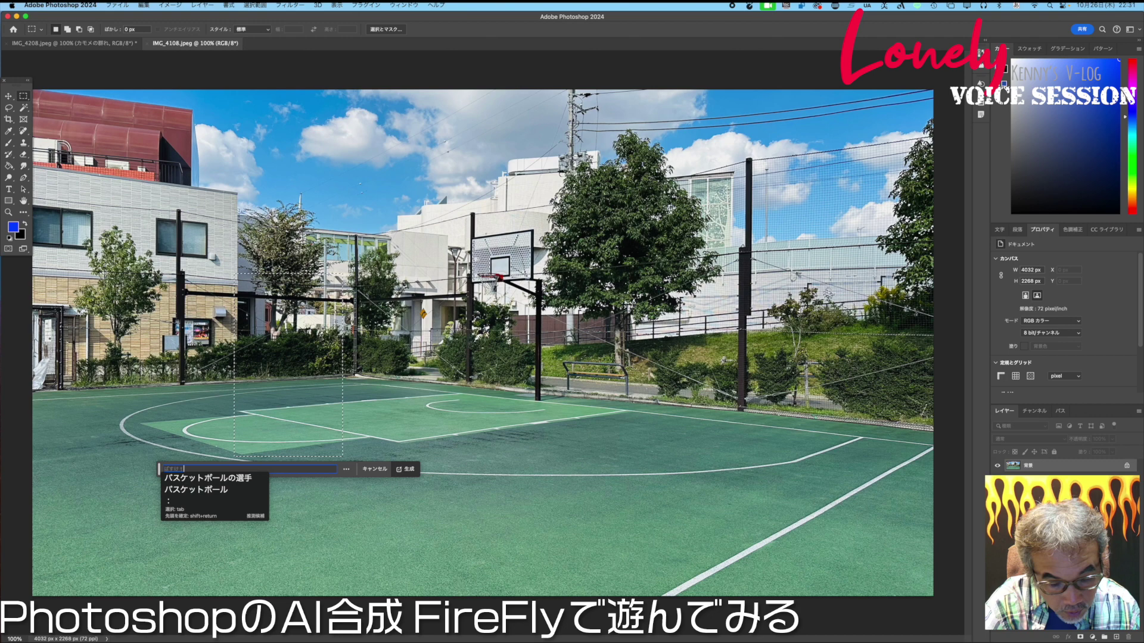
{"action": "type", "text": "ttobo-"}
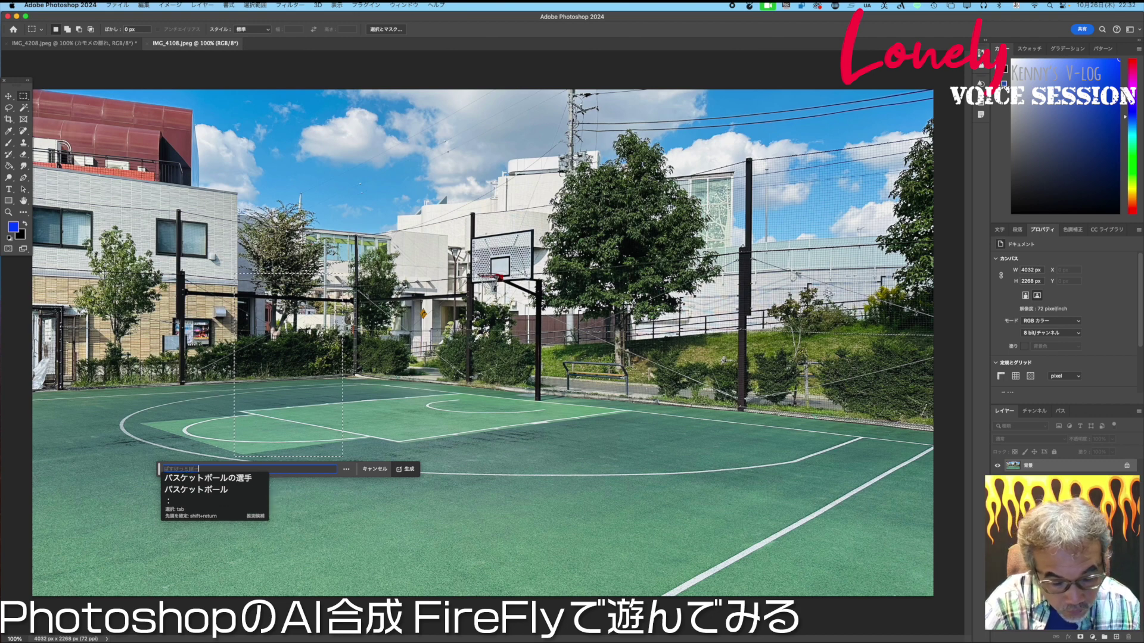
{"action": "type", "text": "rupurei"}
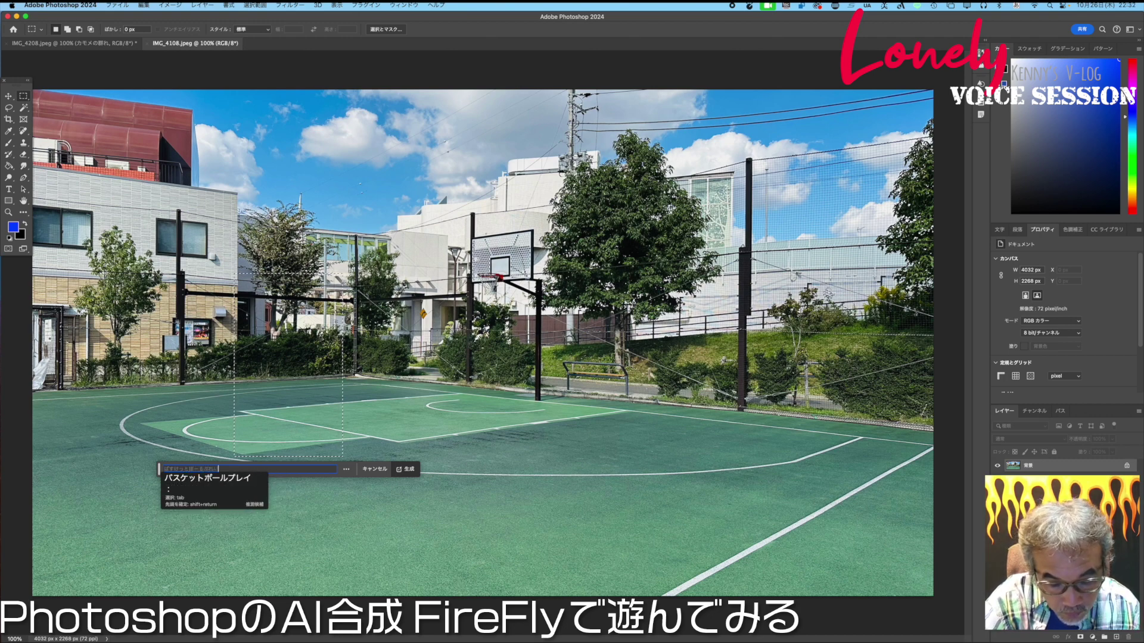
{"action": "type", "text": "ya-"}
{"action": "key", "text": "Tab"}
{"action": "key", "text": "Return"}
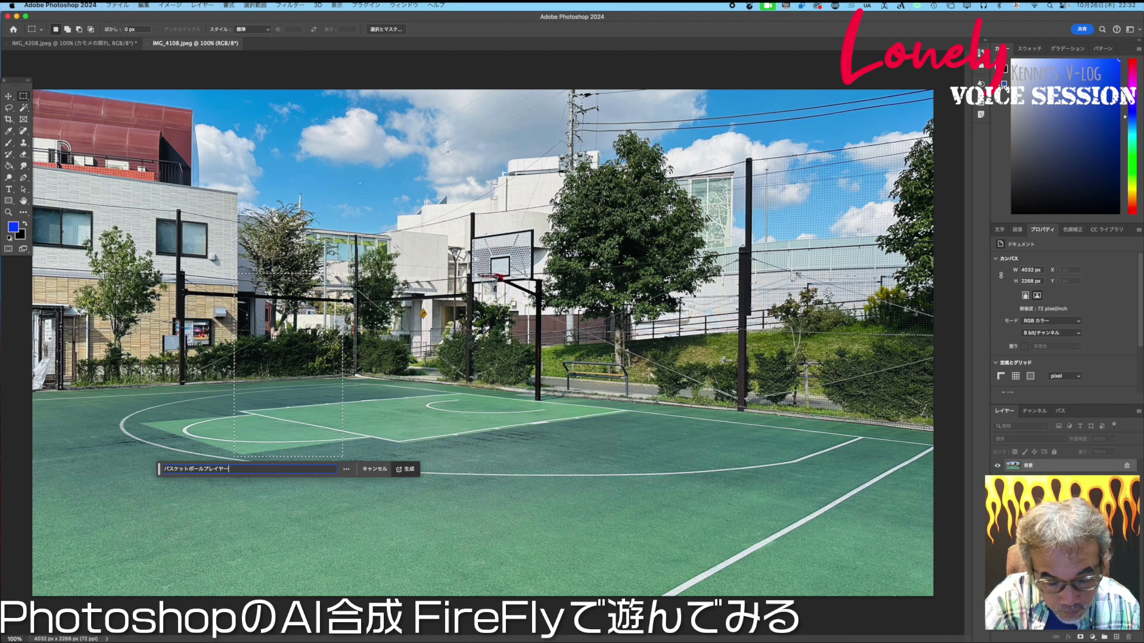
{"action": "left_click", "coordinate": [398, 468]}
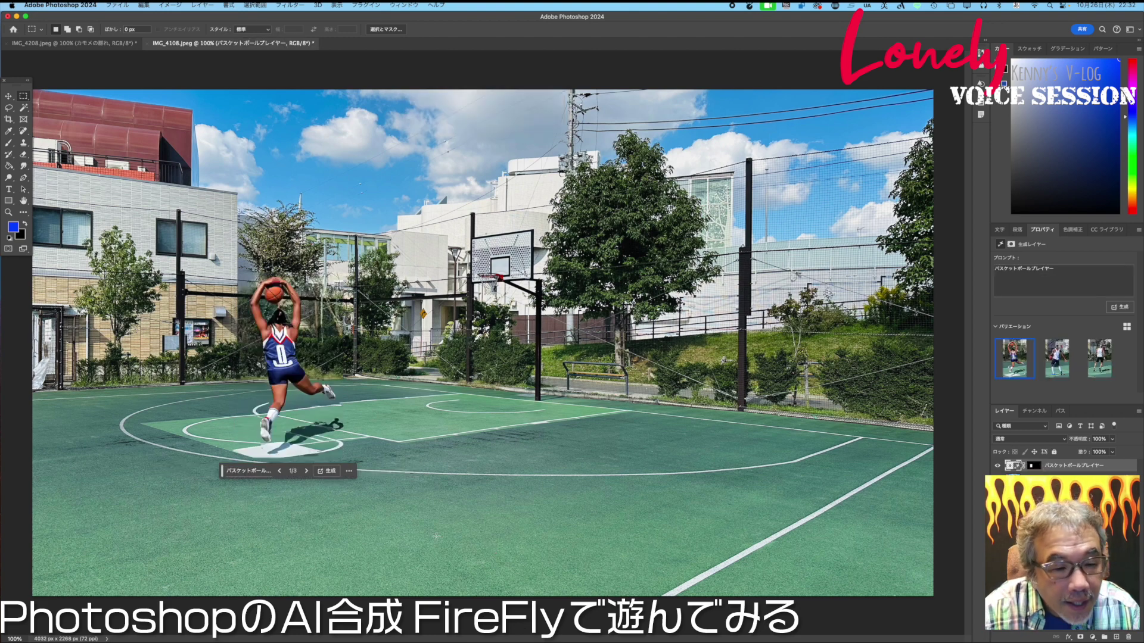
Preview the second and third basketball player variations in the Properties panel.
{"action": "left_click", "coordinate": [1040, 368]}
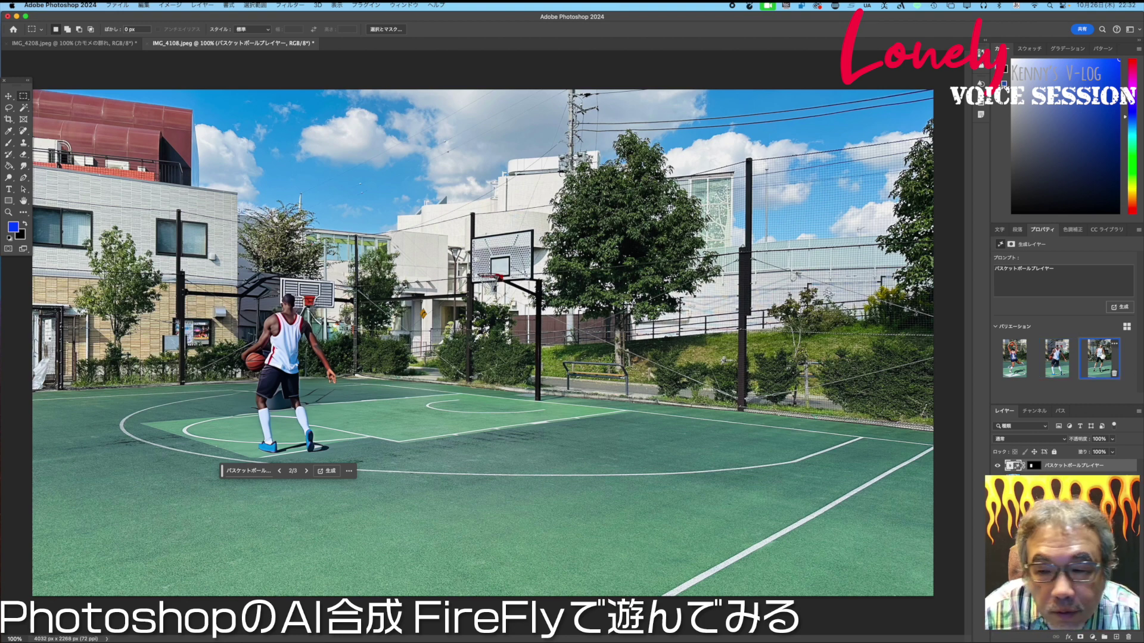
{"action": "left_click", "coordinate": [1099, 357]}
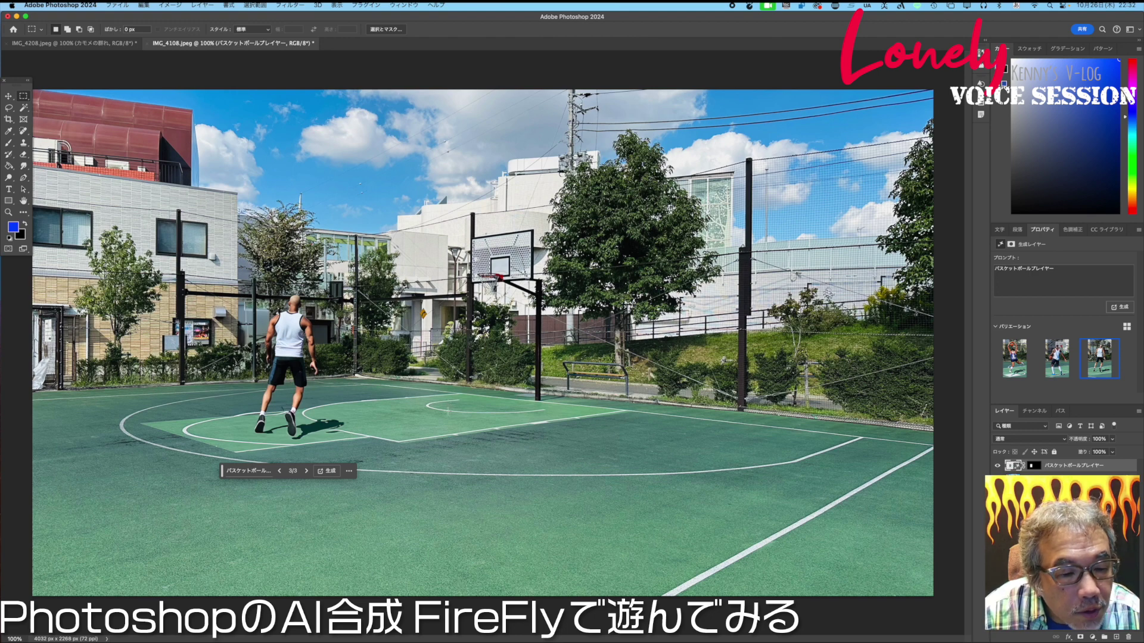
Generate a basketball (バスケットボール) in a small court patch right of the player.
{"action": "left_click_drag", "start_coordinate": [438, 415], "coordinate": [476, 448]}
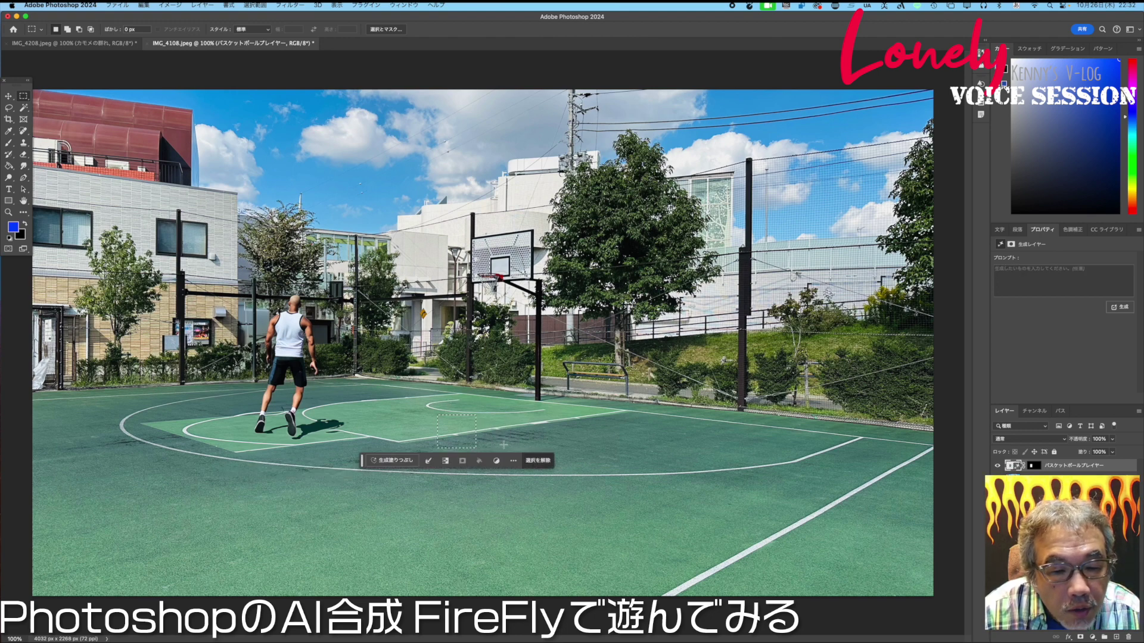
{"action": "left_click", "coordinate": [391, 460]}
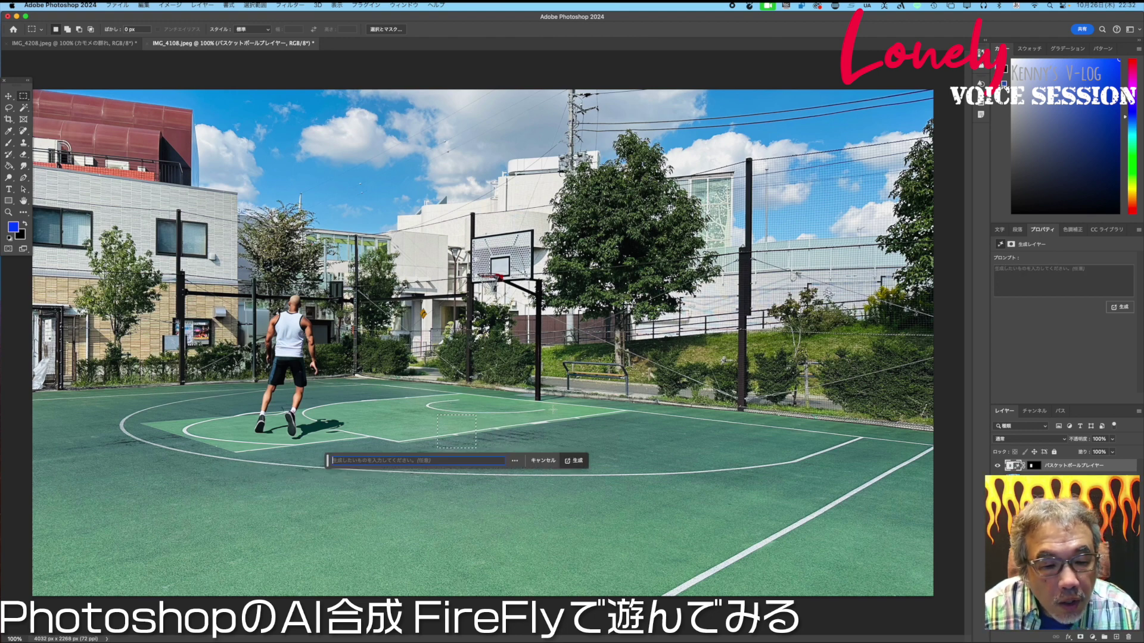
{"action": "type", "text": "ばすけ"}
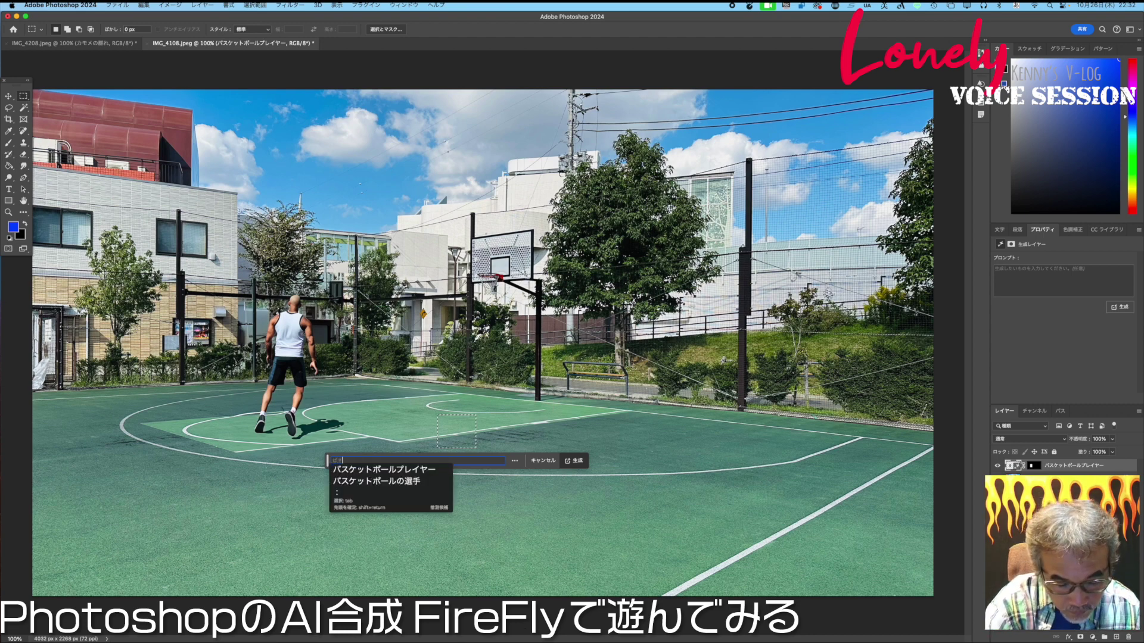
{"action": "type", "text": "っとぼ"}
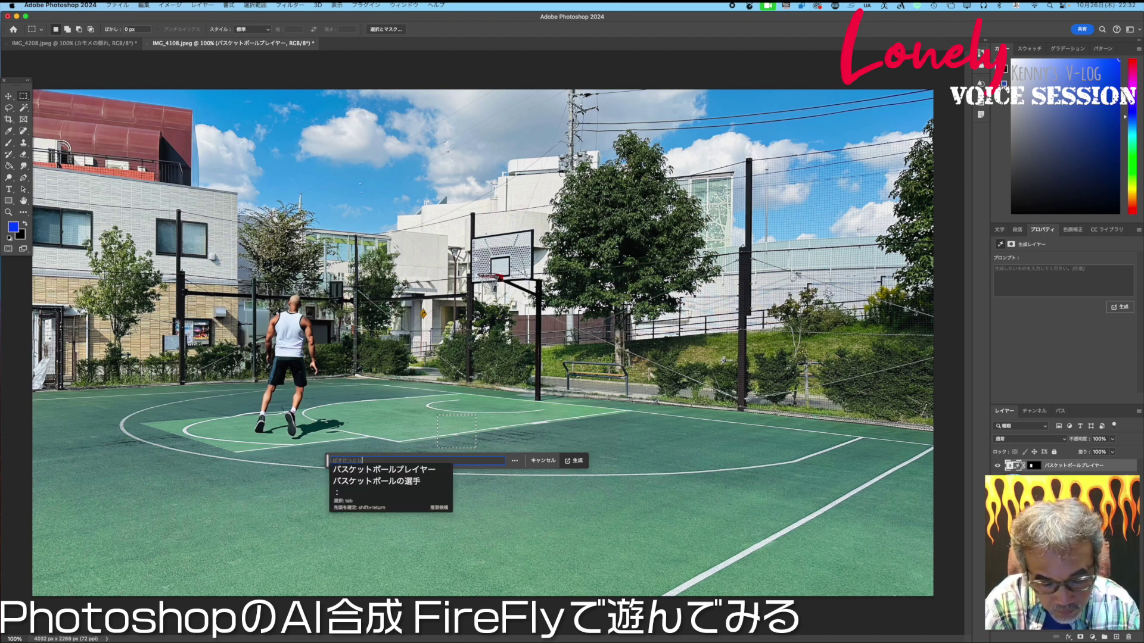
{"action": "type", "text": "ーる"}
{"action": "key", "text": "space"}
{"action": "key", "text": "Return"}
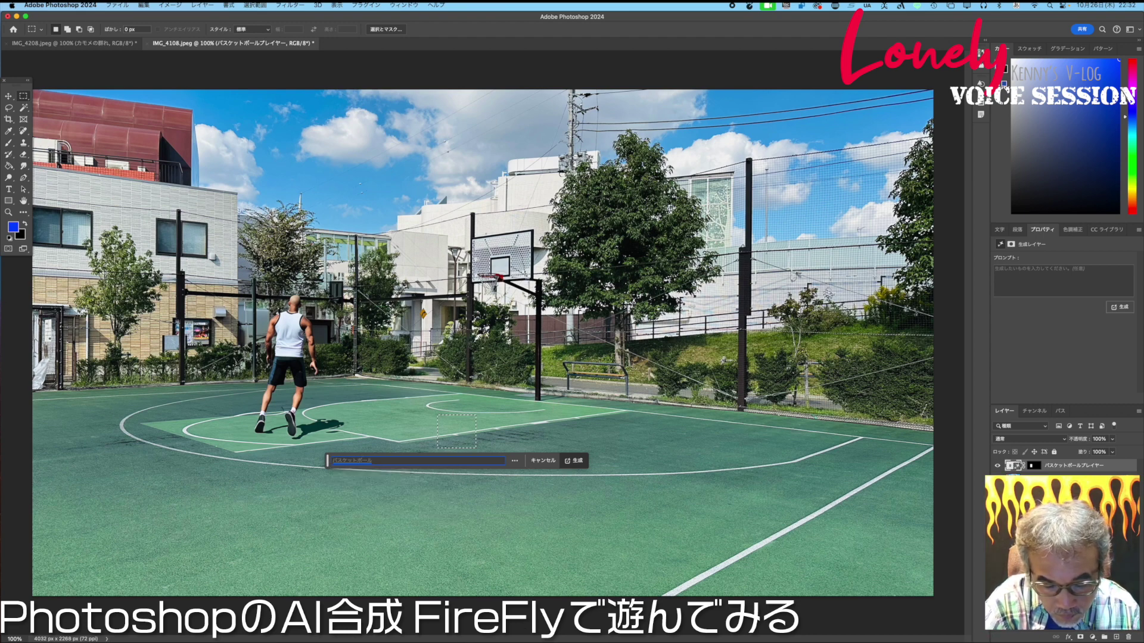
{"action": "key", "text": "Return"}
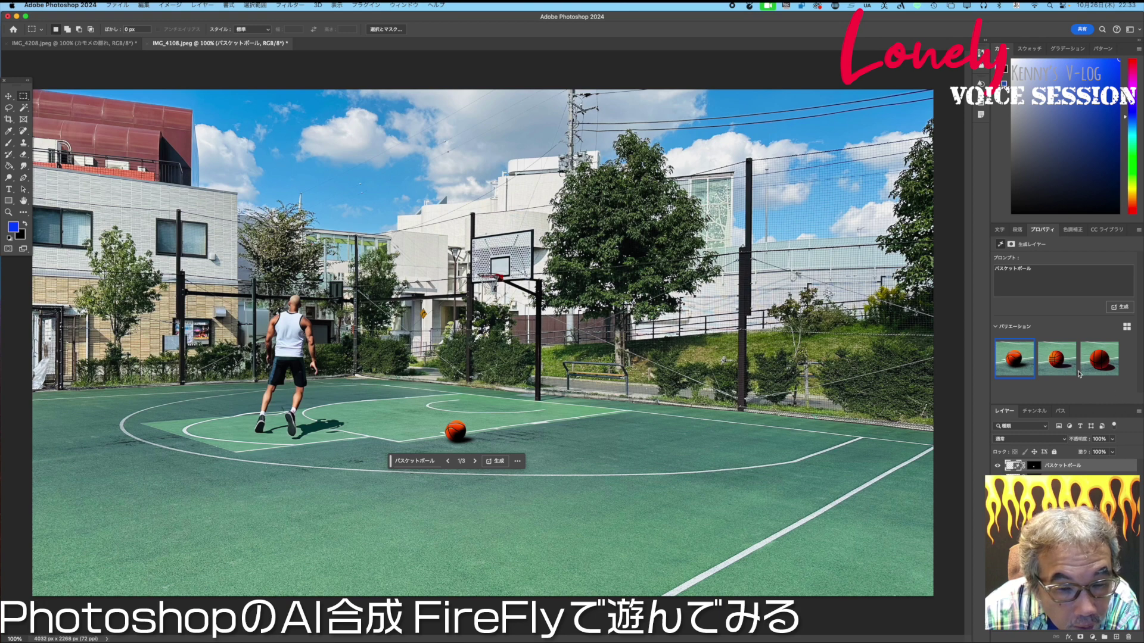
Compare the basketball variations, keep the first one, and deselect the layer.
{"action": "left_click", "coordinate": [1056, 362]}
{"action": "left_click", "coordinate": [1092, 367]}
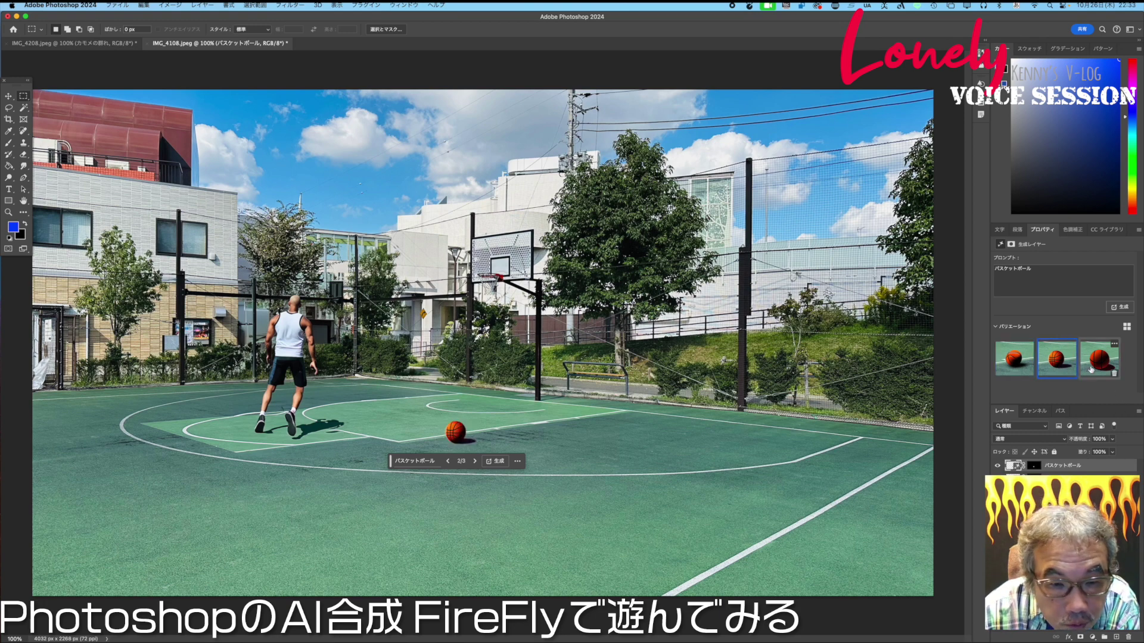
{"action": "left_click", "coordinate": [1042, 357]}
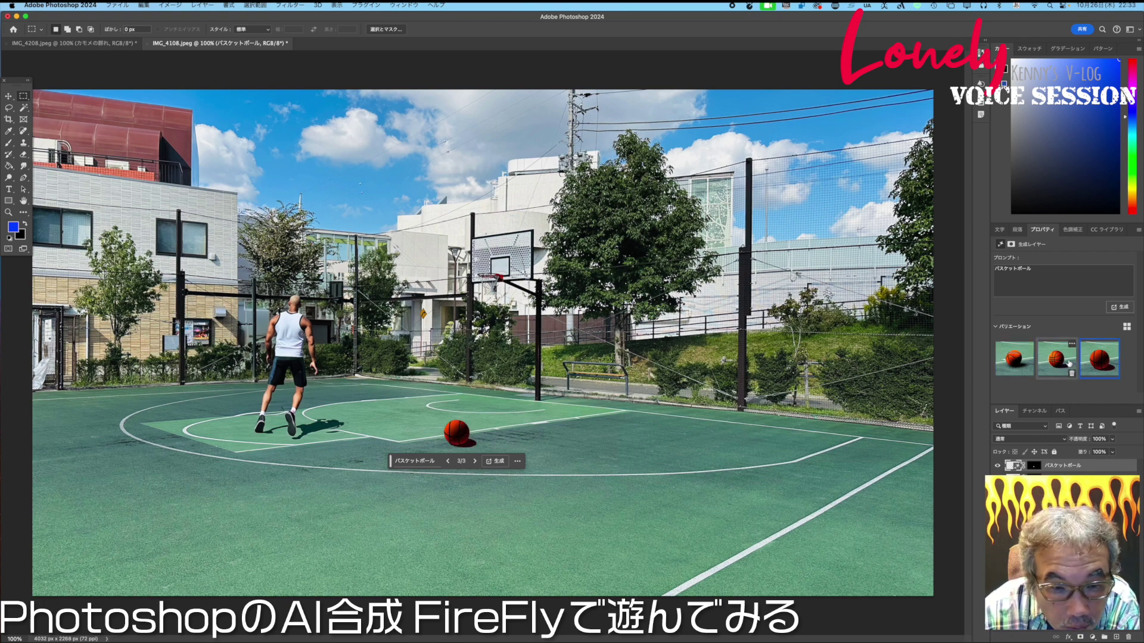
{"action": "left_click", "coordinate": [1033, 356]}
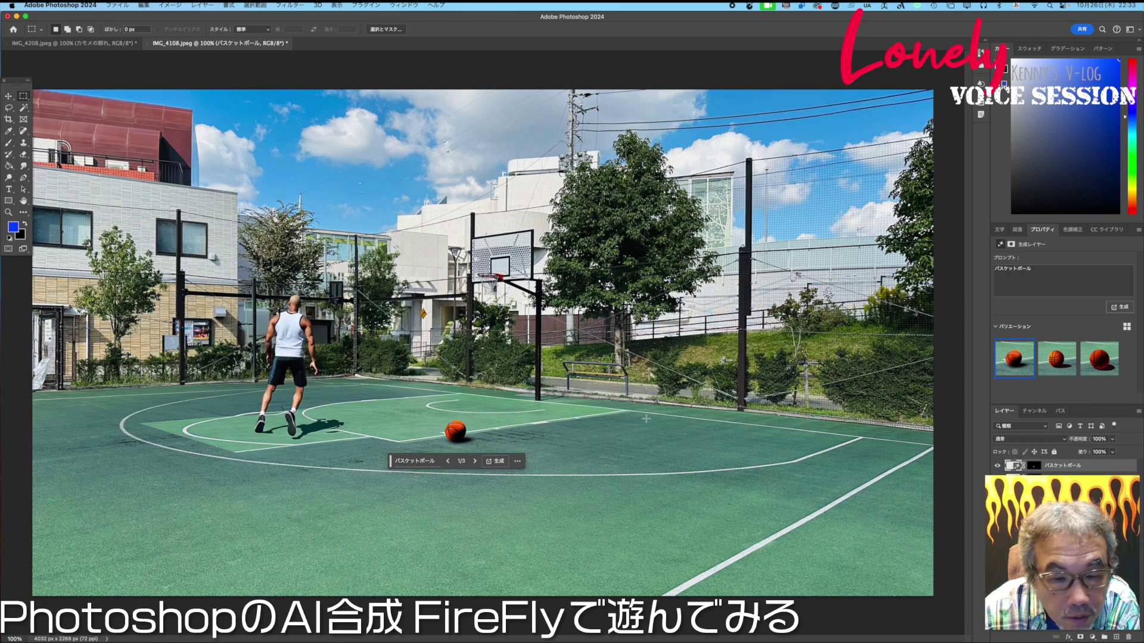
{"action": "left_click", "coordinate": [1061, 507]}
Generate perched crows (からすがとまっている) in a selection around the basketball hoop.
{"action": "left_click_drag", "start_coordinate": [444, 190], "coordinate": [562, 250]}
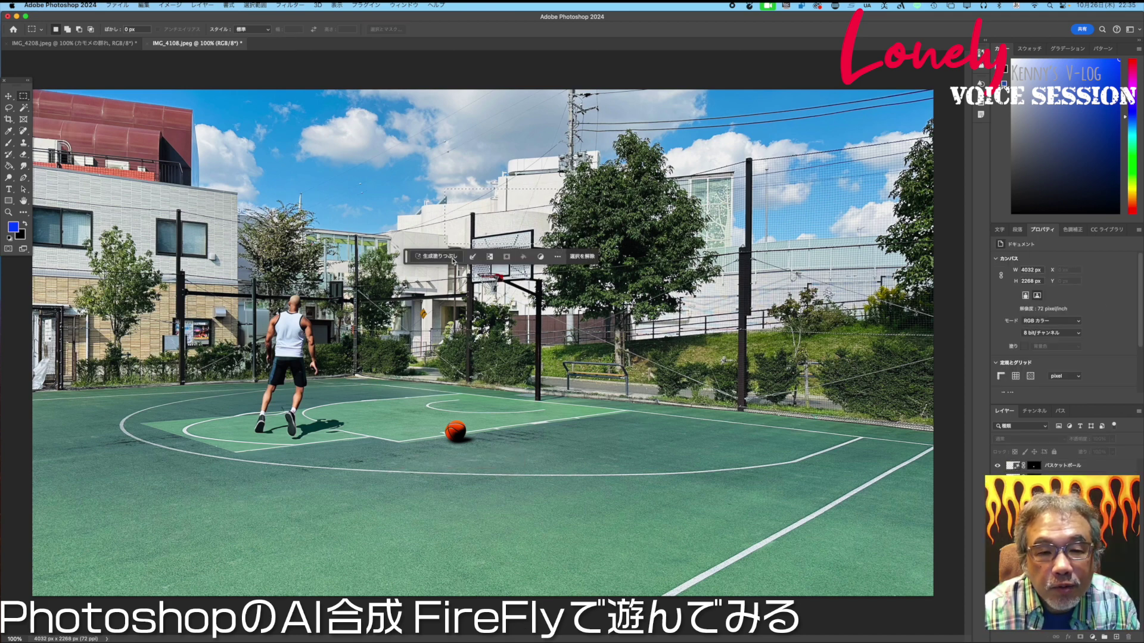
{"action": "left_click", "coordinate": [439, 256]}
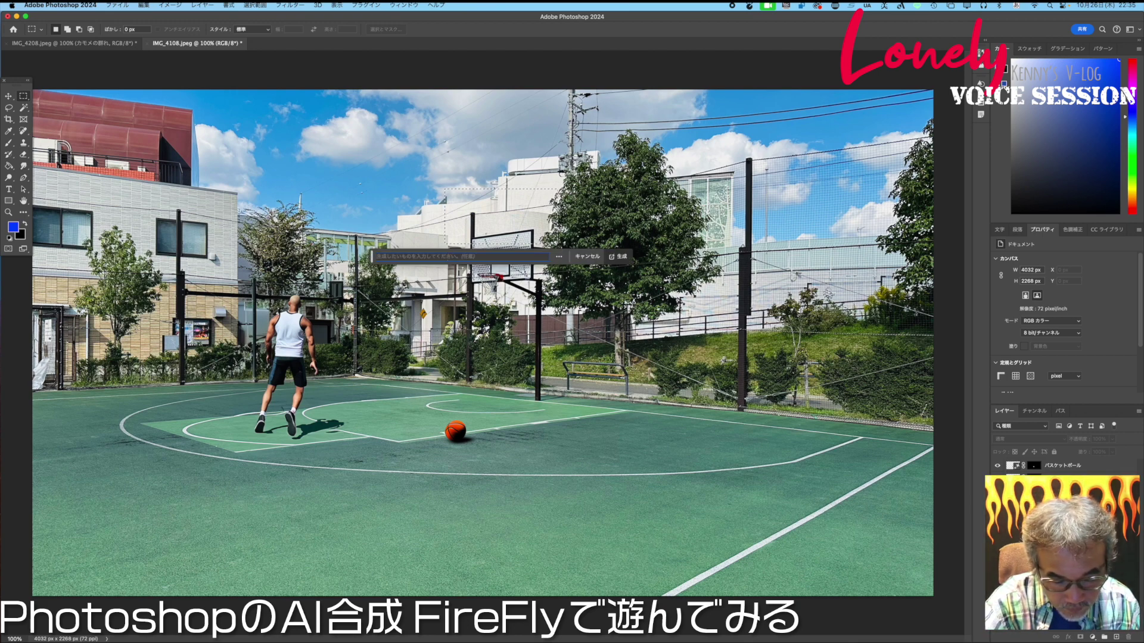
{"action": "type", "text": "からすが"}
{"action": "type", "text": "とまって"}
{"action": "type", "text": "いる"}
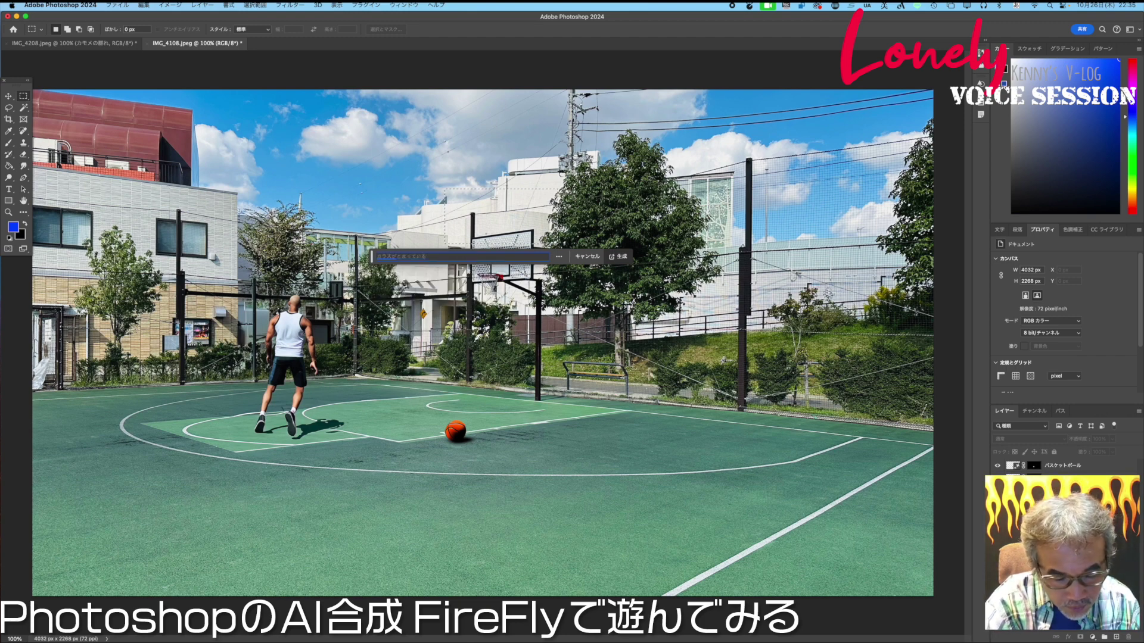
{"action": "key", "text": "Return"}
{"action": "key", "text": "Return"}
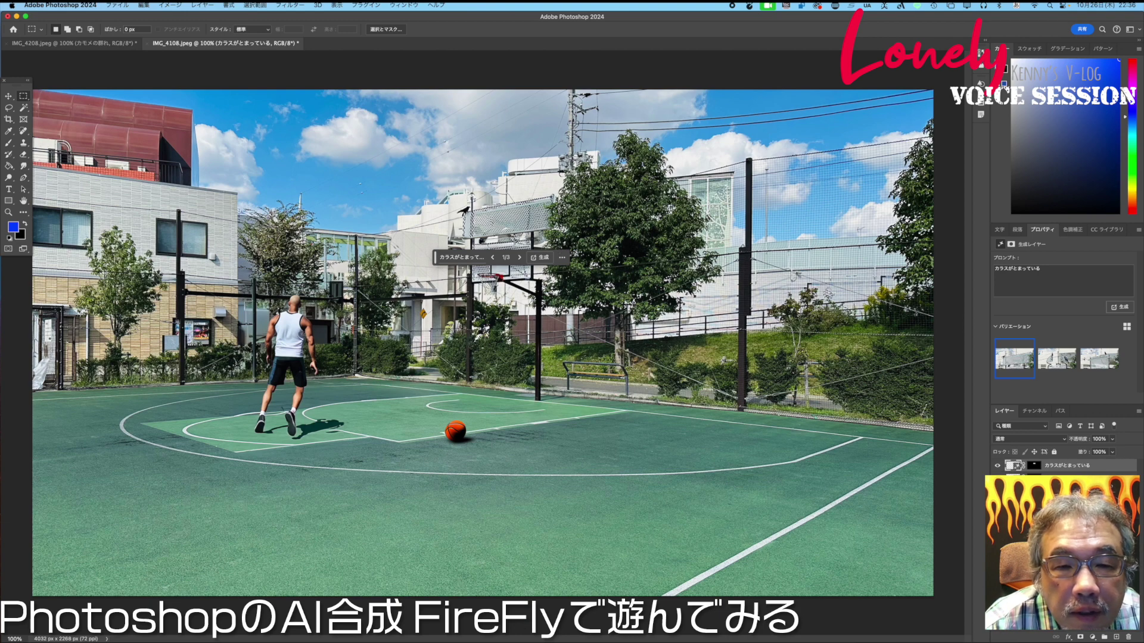
Compare the crow variations, keep the second one, and clear the selection.
{"action": "left_click", "coordinate": [1056, 358]}
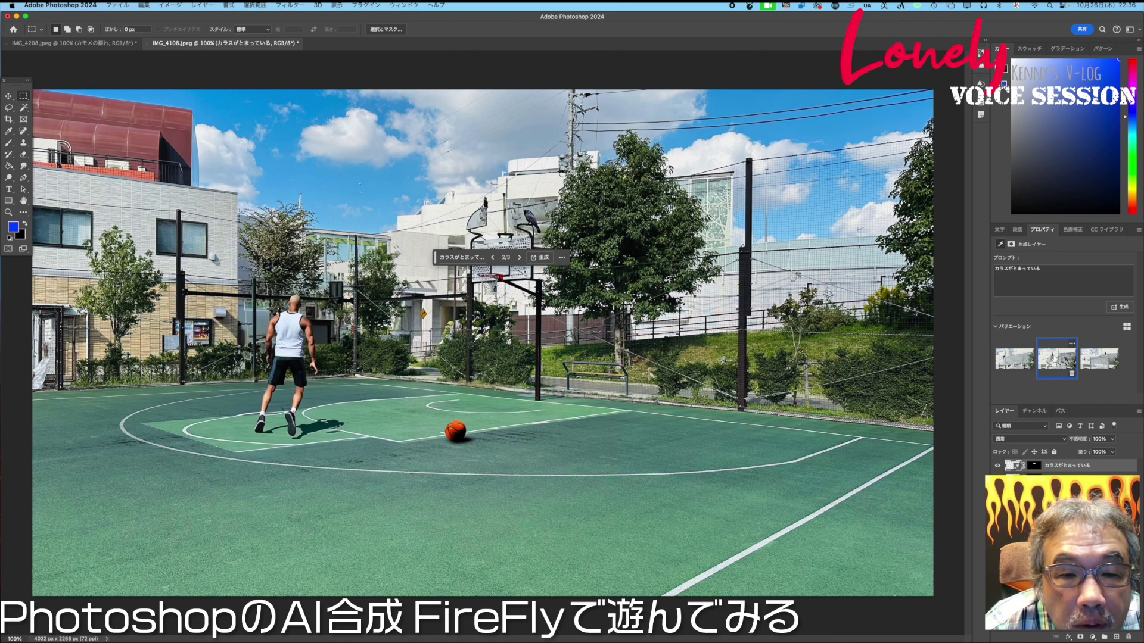
{"action": "left_click", "coordinate": [1107, 362]}
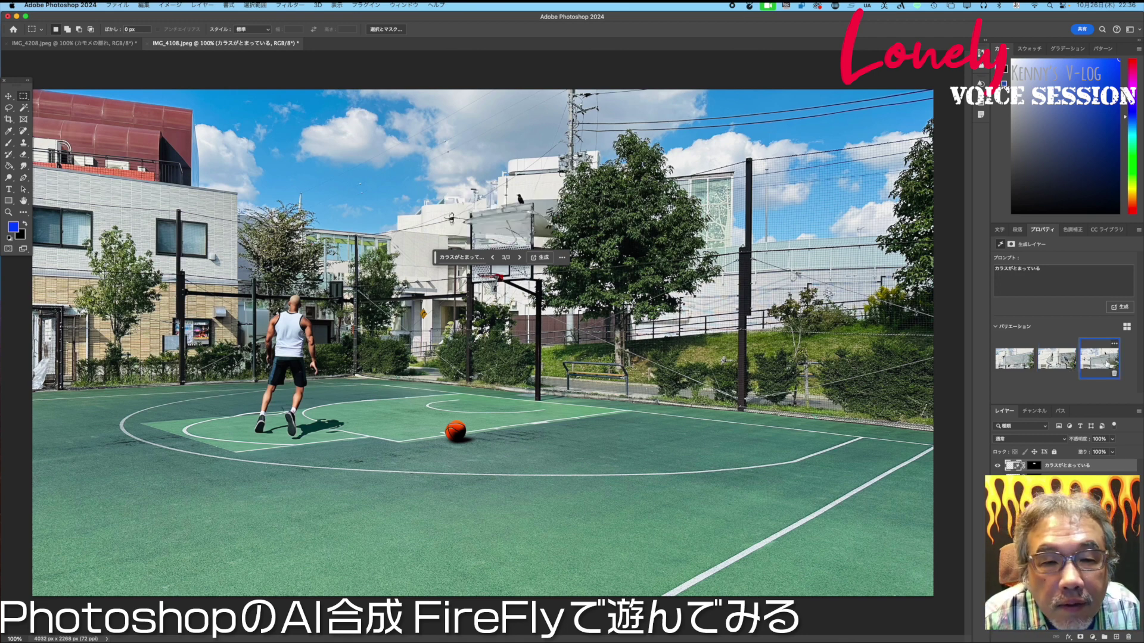
{"action": "left_click", "coordinate": [1057, 360]}
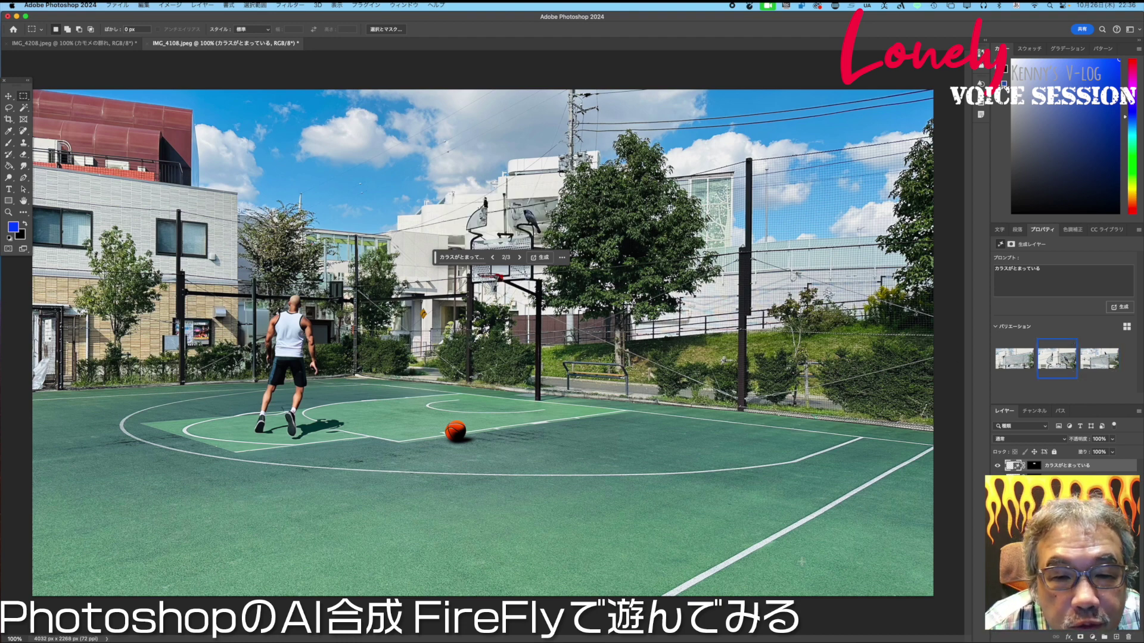
{"action": "key", "text": "ctrl+alt+a"}
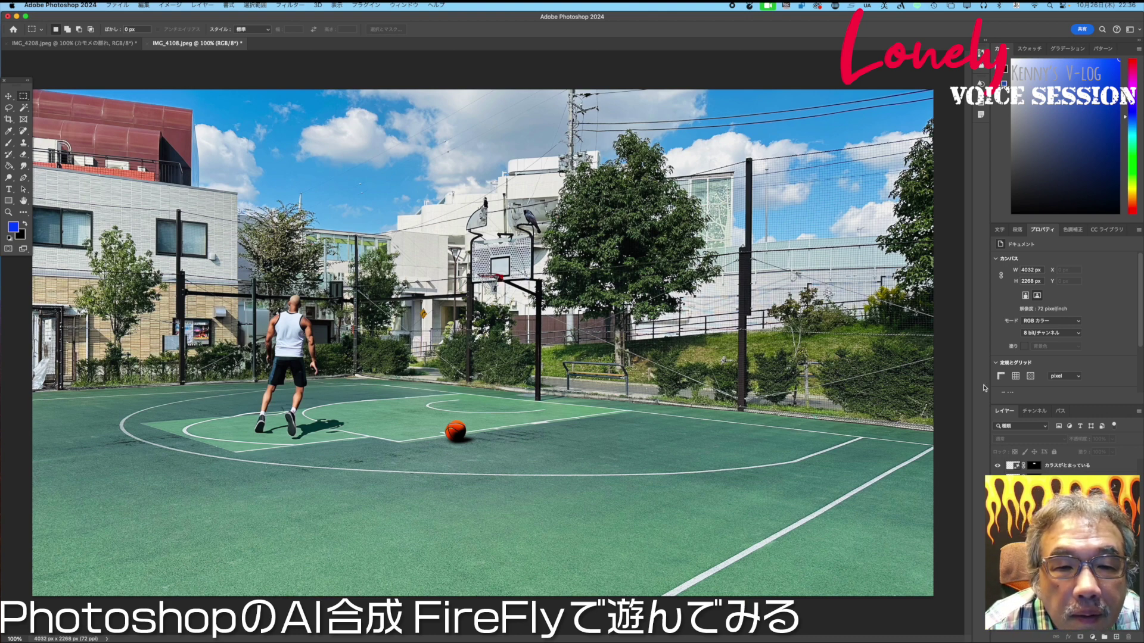
{"action": "left_click", "coordinate": [999, 467]}
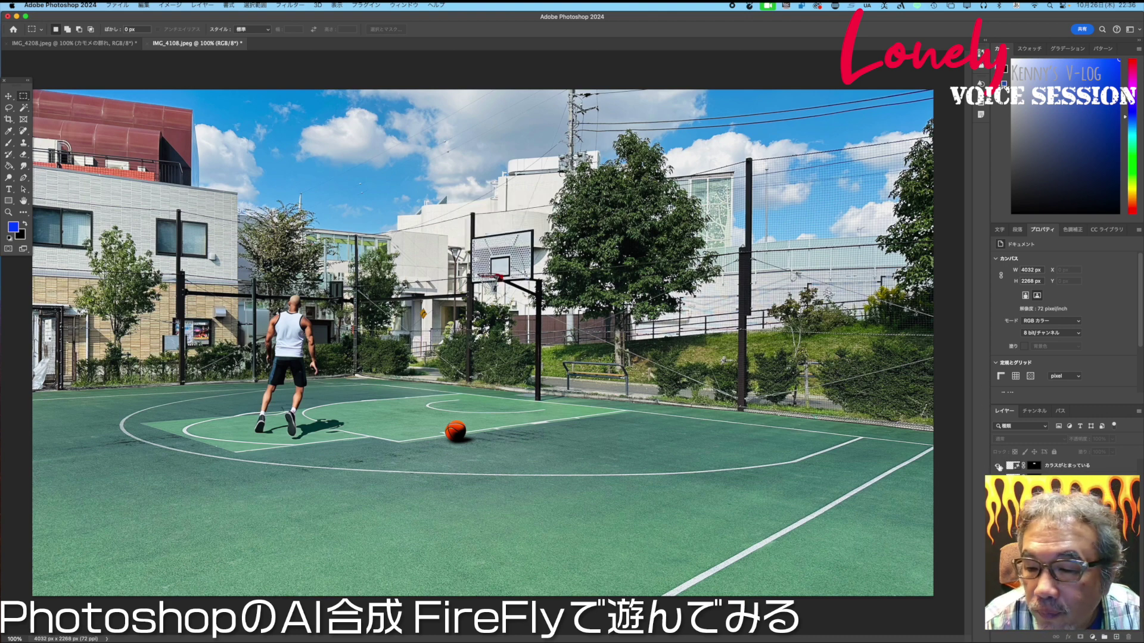
{"action": "left_click", "coordinate": [998, 467]}
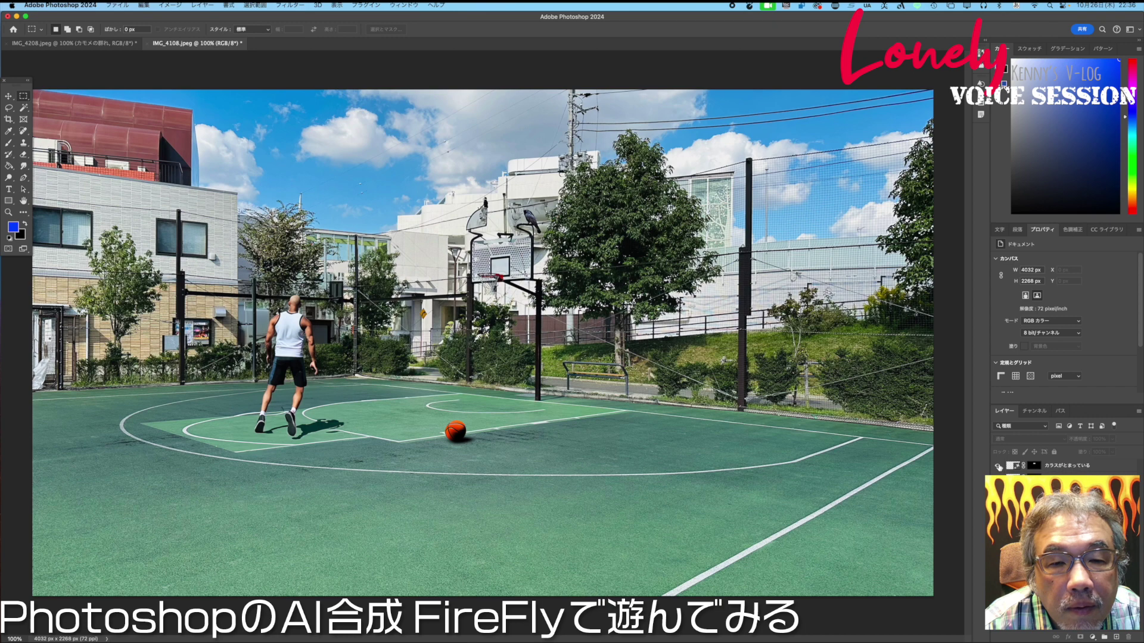
{"action": "left_click", "coordinate": [999, 467]}
{"action": "left_click", "coordinate": [999, 467]}
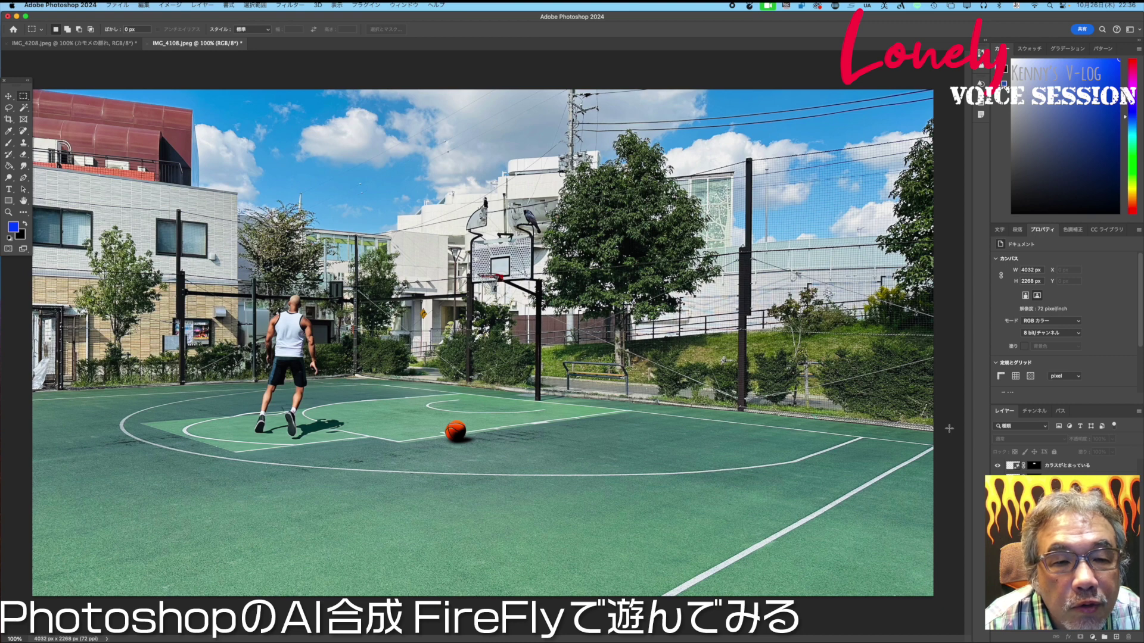
{"action": "left_click", "coordinate": [998, 467]}
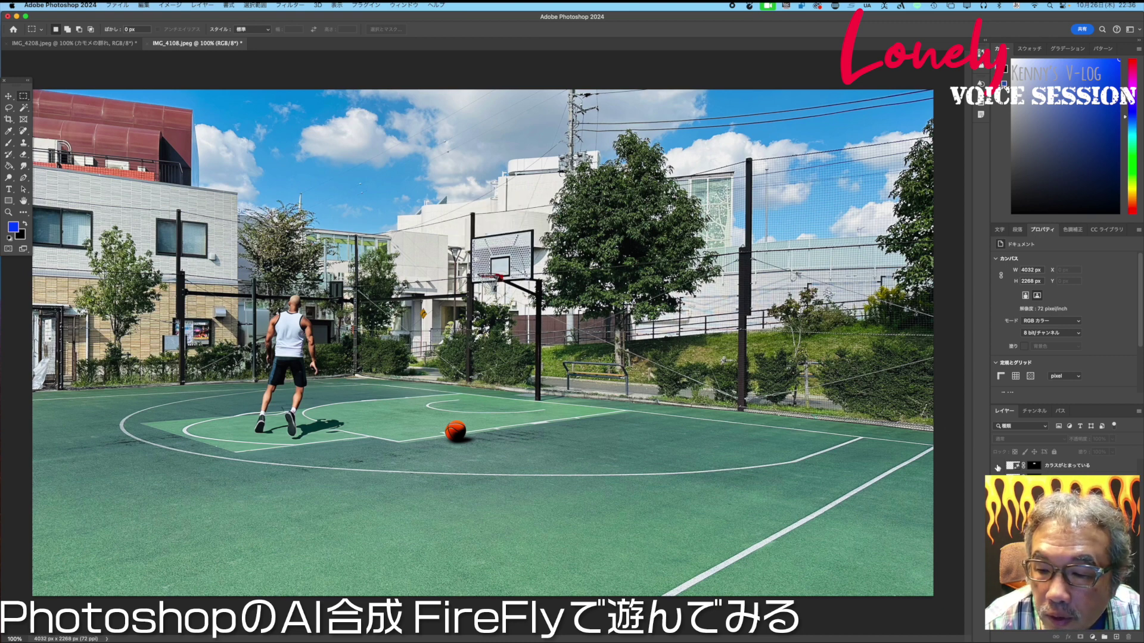
{"action": "left_click", "coordinate": [998, 467]}
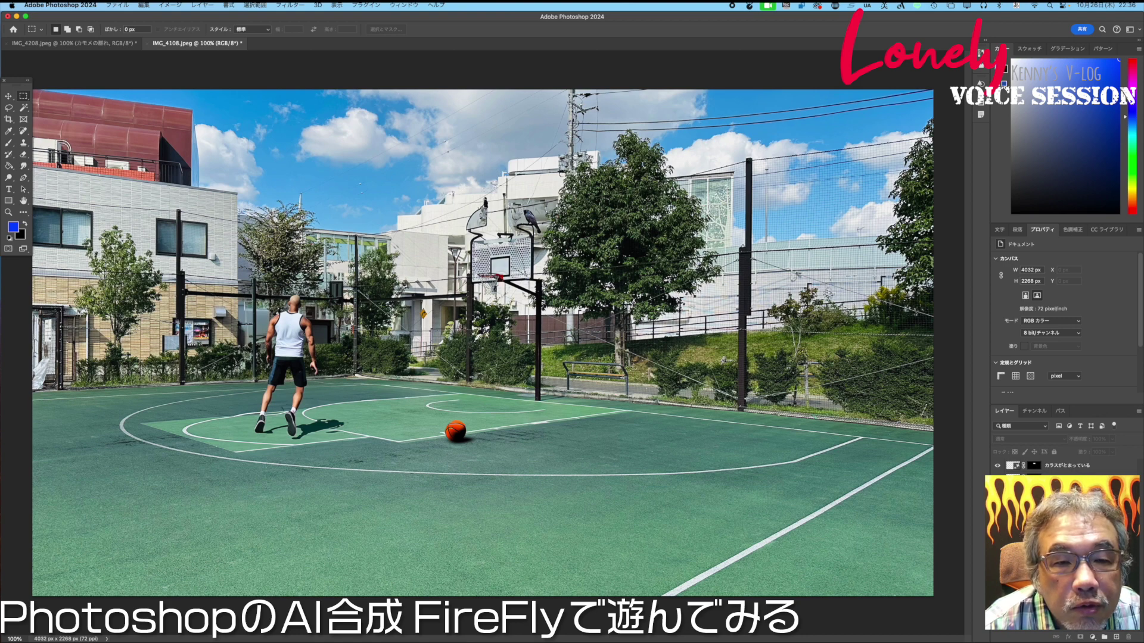
{"action": "left_click", "coordinate": [997, 466]}
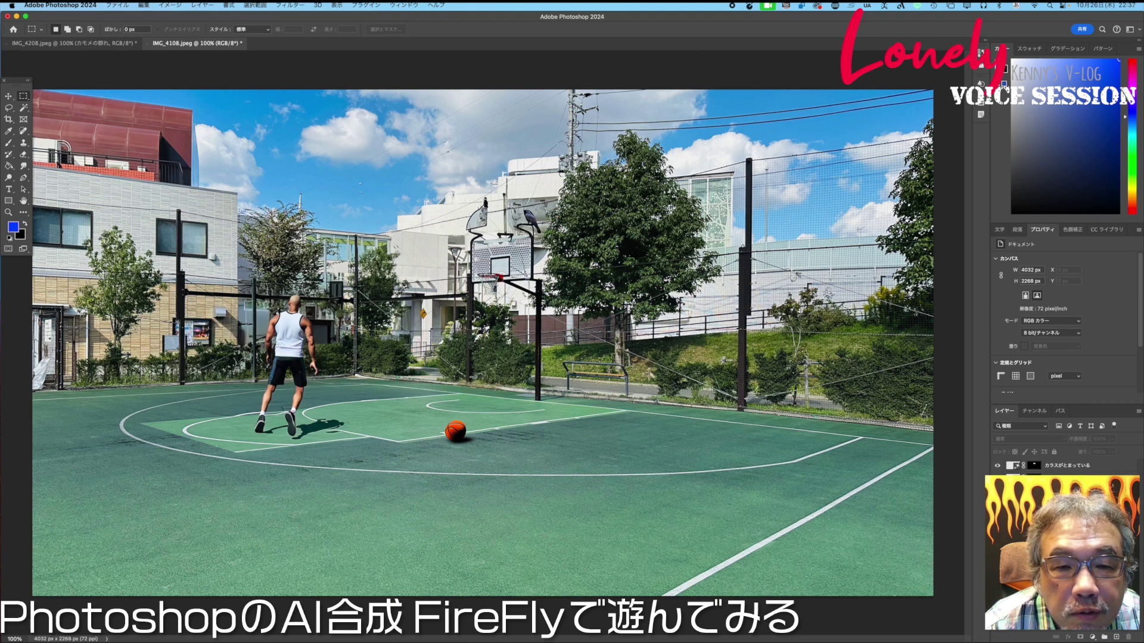
{"action": "left_click", "coordinate": [998, 467]}
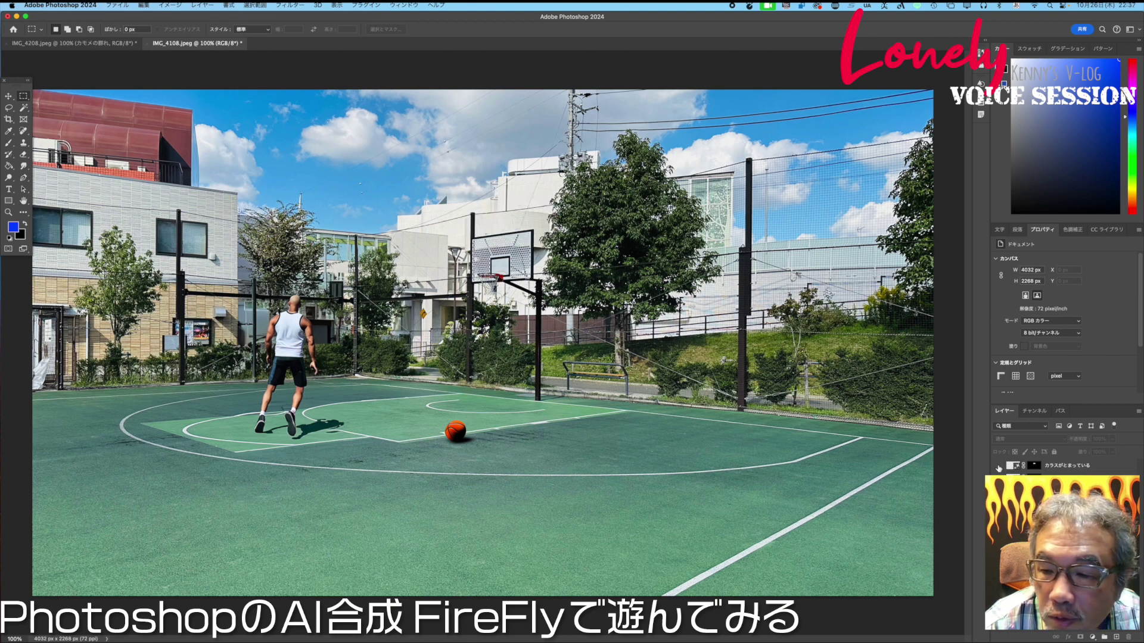
{"action": "left_click", "coordinate": [997, 466]}
{"action": "left_click", "coordinate": [998, 467]}
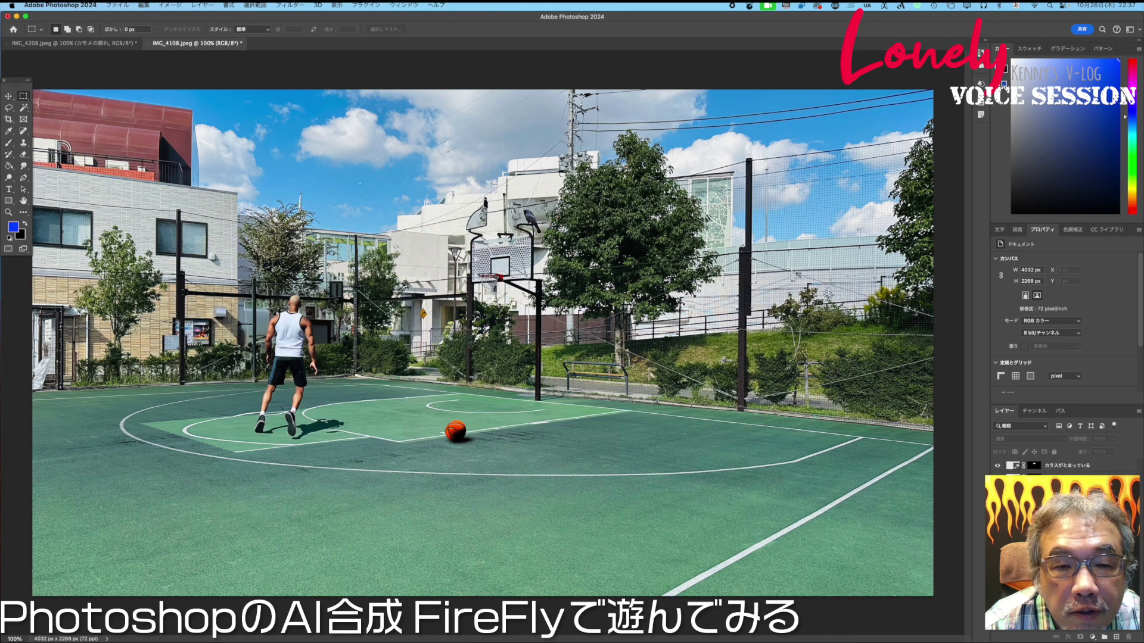
{"action": "left_click", "coordinate": [998, 466]}
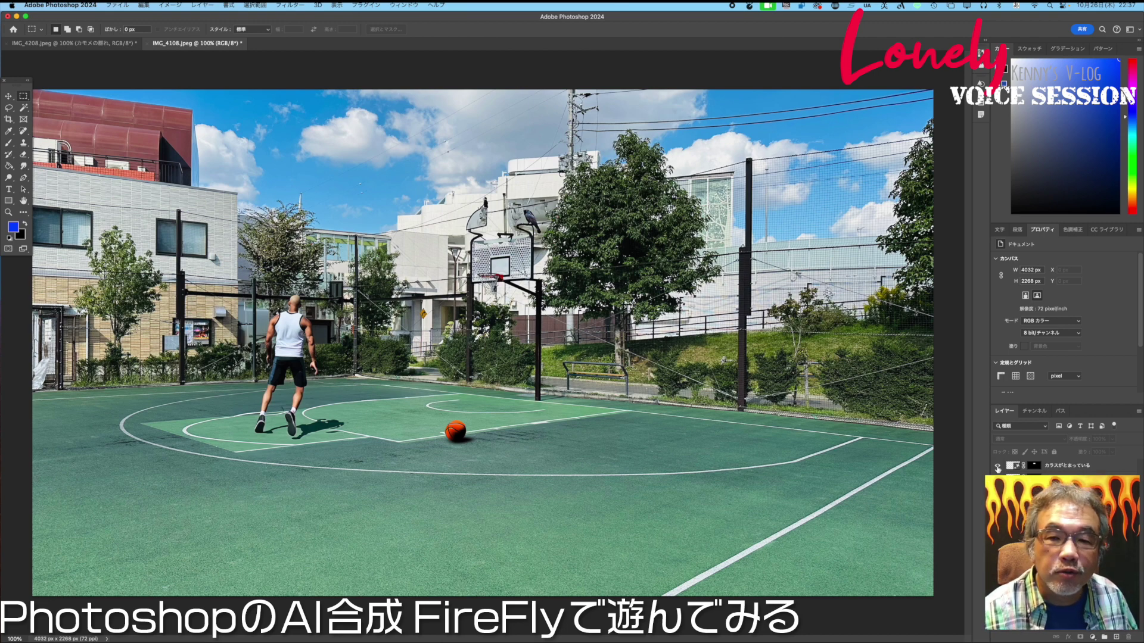
{"action": "left_click", "coordinate": [997, 467]}
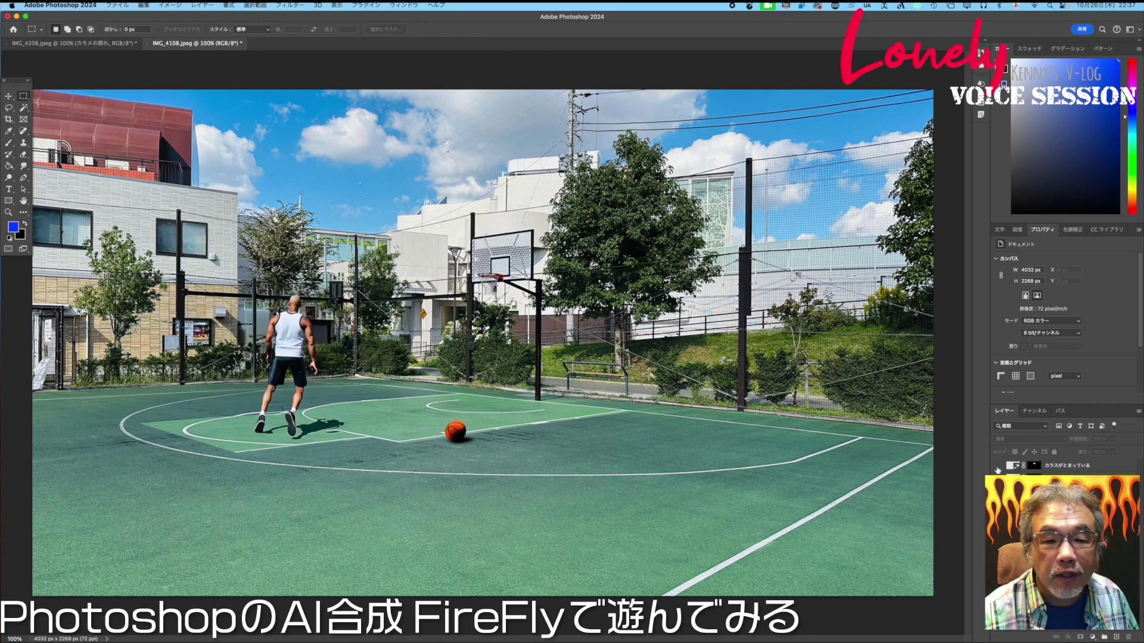
{"action": "left_click_drag", "start_coordinate": [262, 492], "coordinate": [462, 579]}
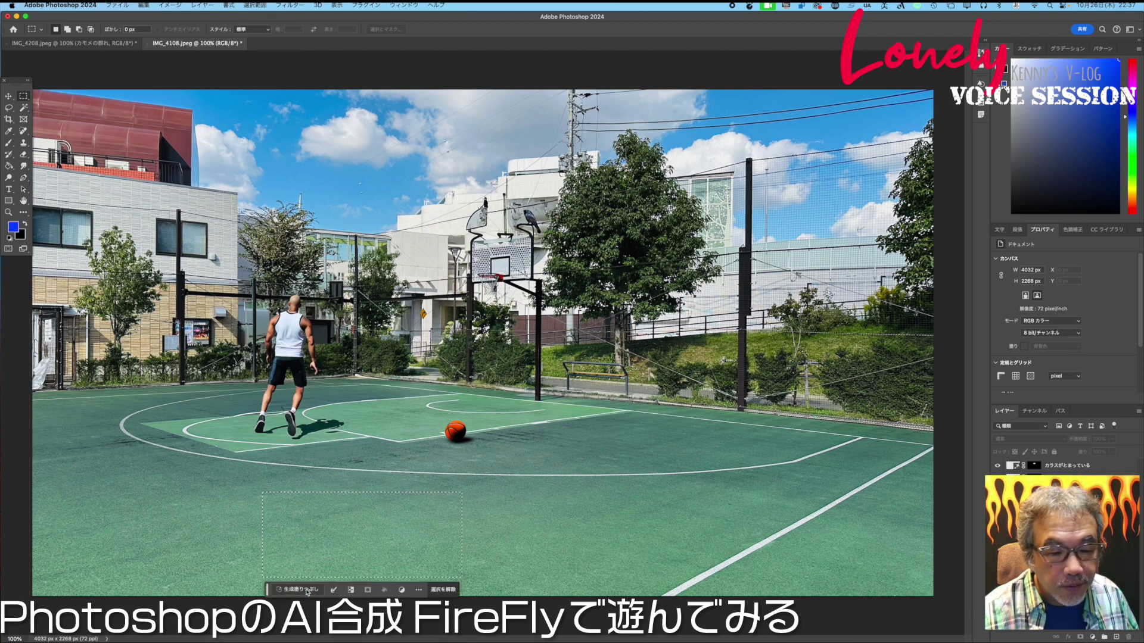
Generate a bonfire (たき) in the court marquee and compare its first two variations.
{"action": "left_click", "coordinate": [305, 590]}
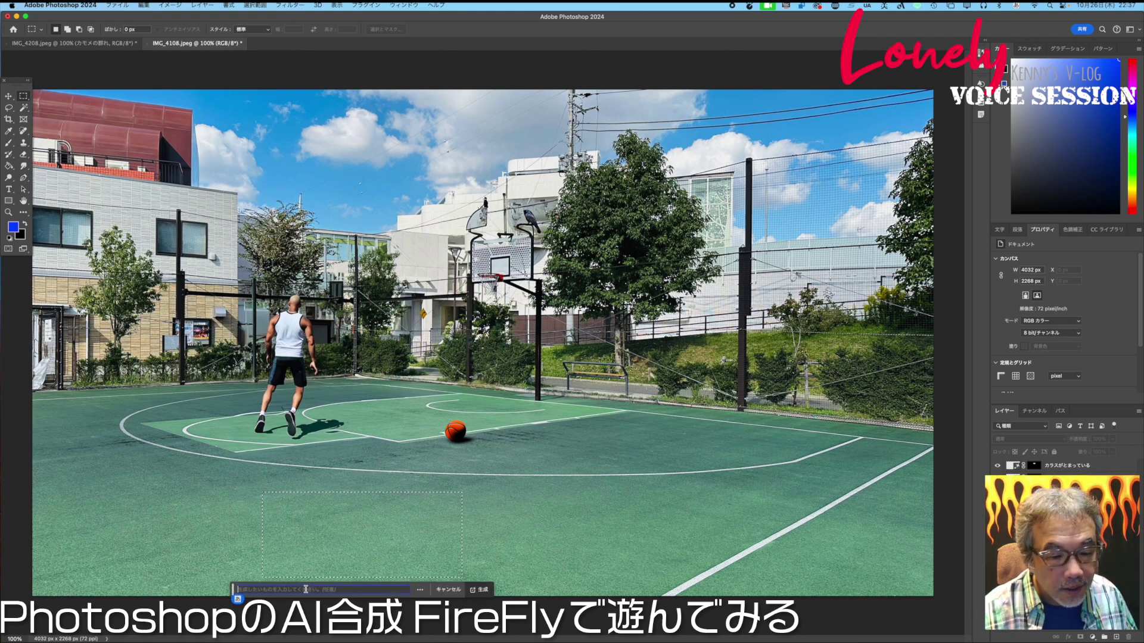
{"action": "type", "text": "たき"}
{"action": "key", "text": "Return"}
{"action": "key", "text": "Return"}
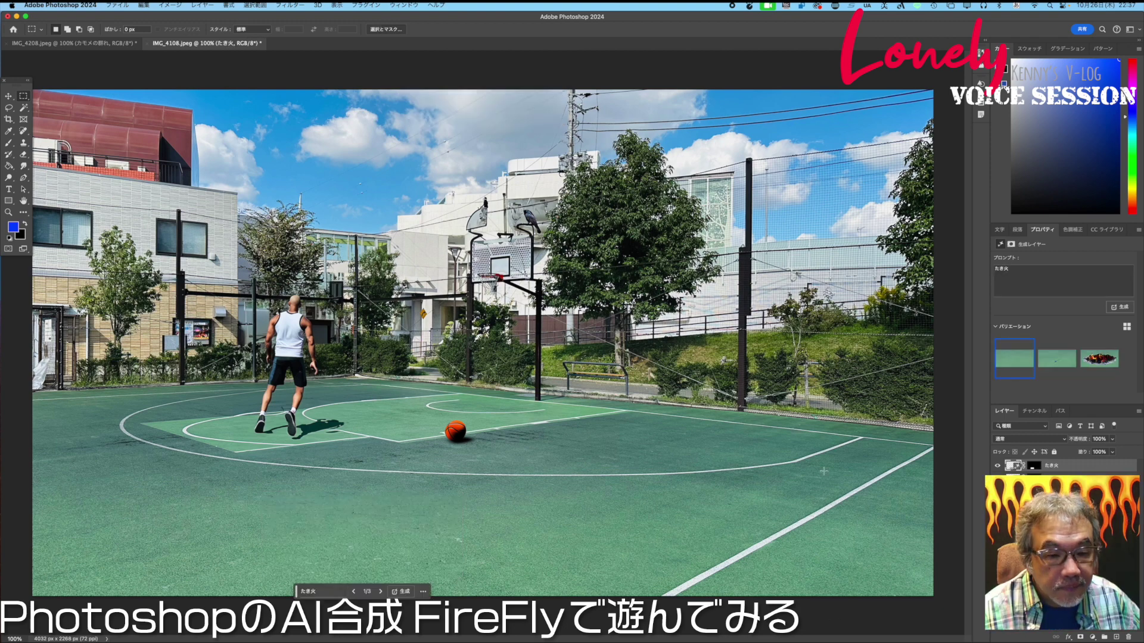
{"action": "left_click", "coordinate": [1056, 358]}
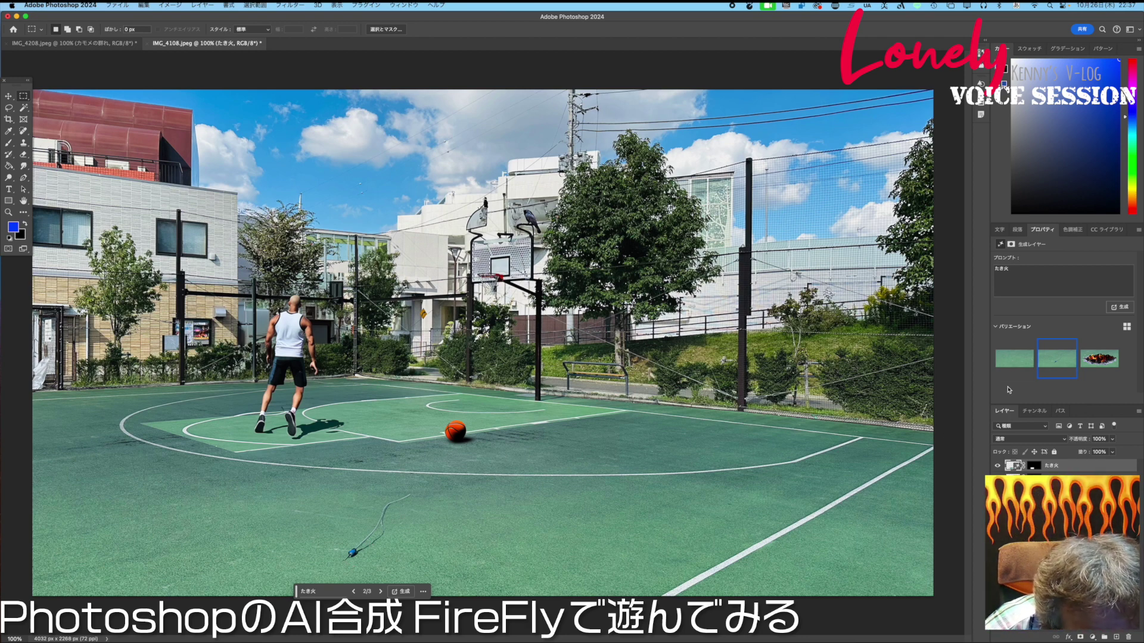
{"action": "left_click", "coordinate": [1021, 360]}
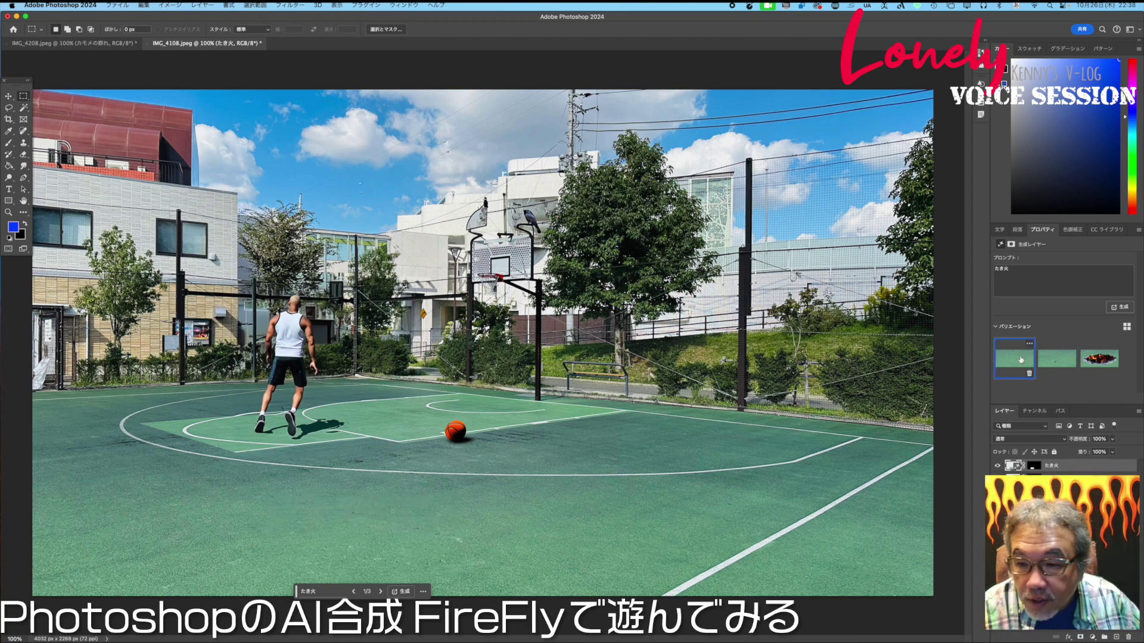
Choose the third, glowing-campfire variation, toggling the layer's visibility to compare.
{"action": "left_click", "coordinate": [997, 466]}
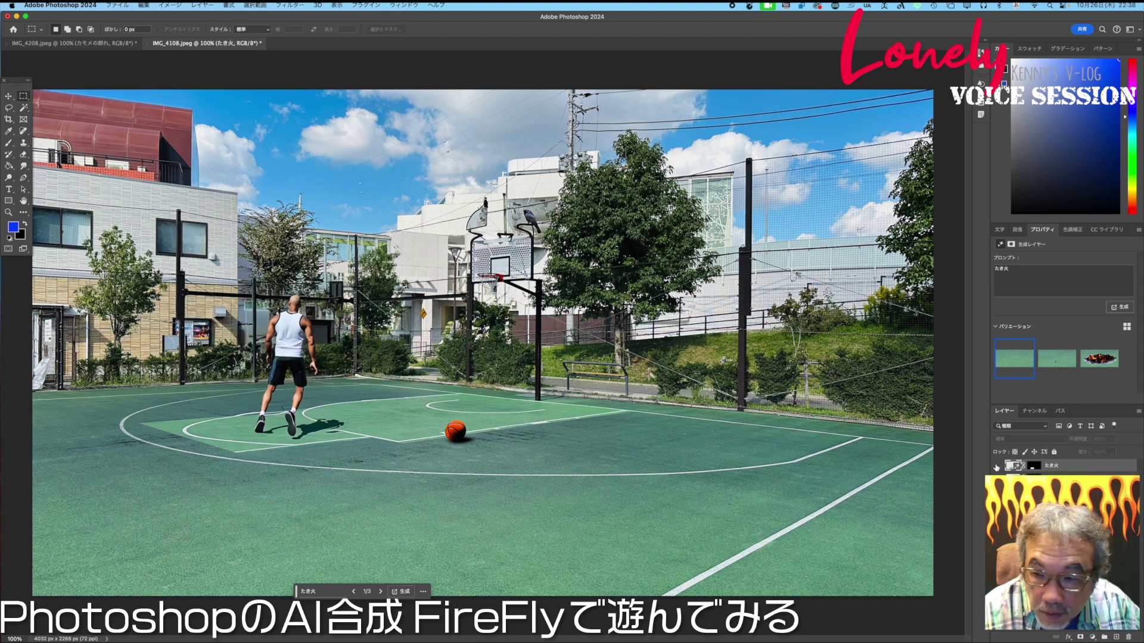
{"action": "left_click", "coordinate": [997, 466]}
{"action": "left_click", "coordinate": [997, 466]}
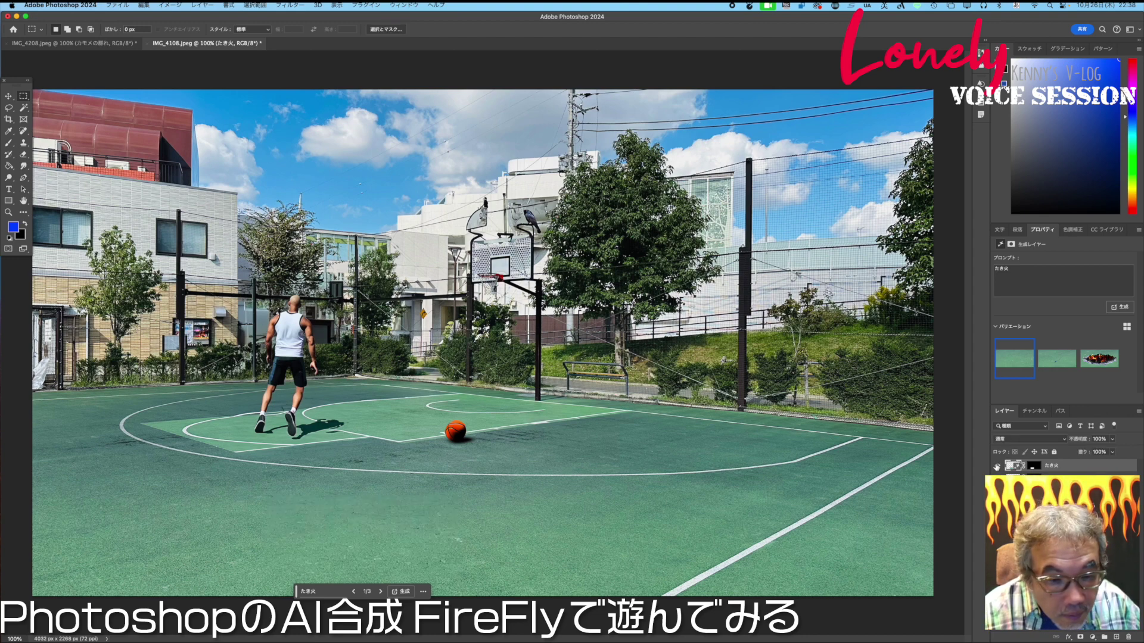
{"action": "left_click", "coordinate": [996, 466]}
{"action": "mouse_move", "coordinate": [1099, 358]}
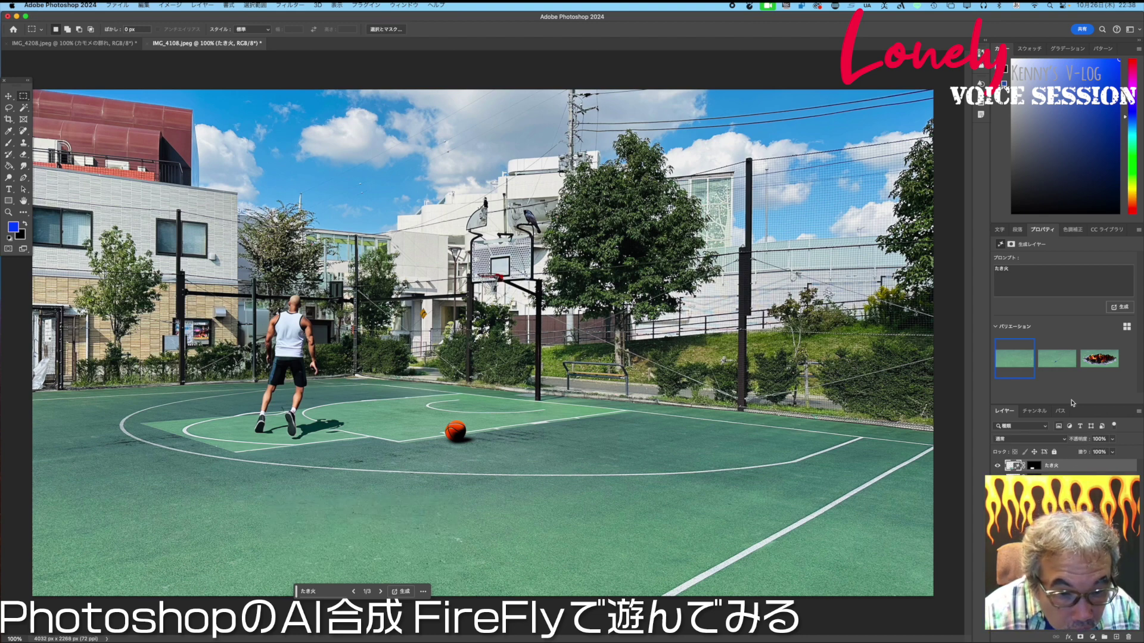
{"action": "left_click", "coordinate": [1100, 360]}
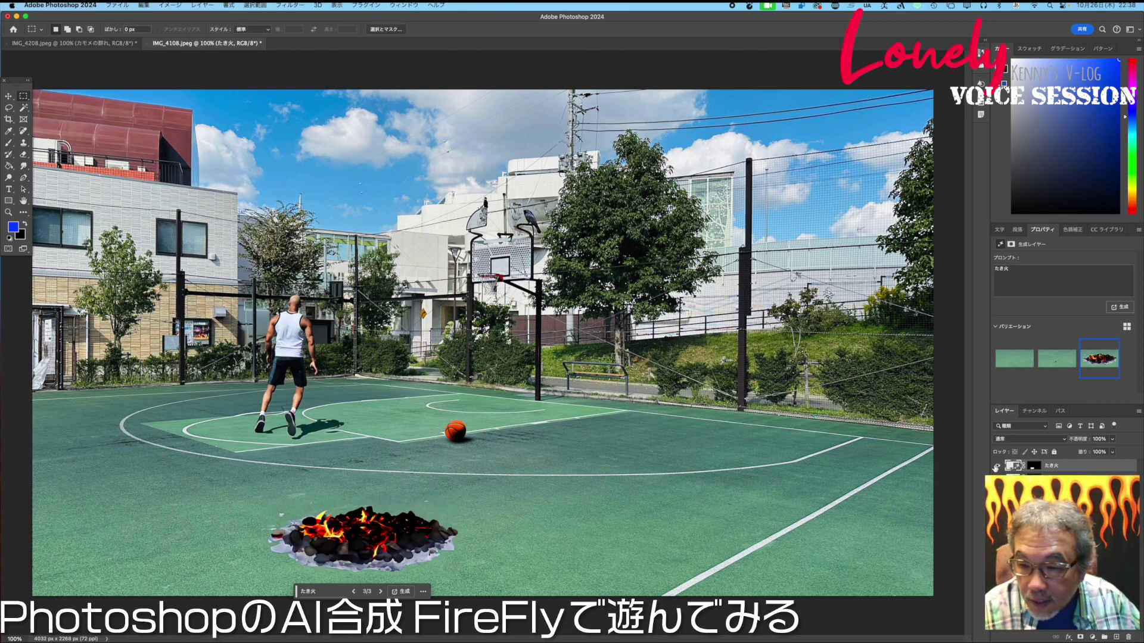
{"action": "left_click", "coordinate": [996, 467]}
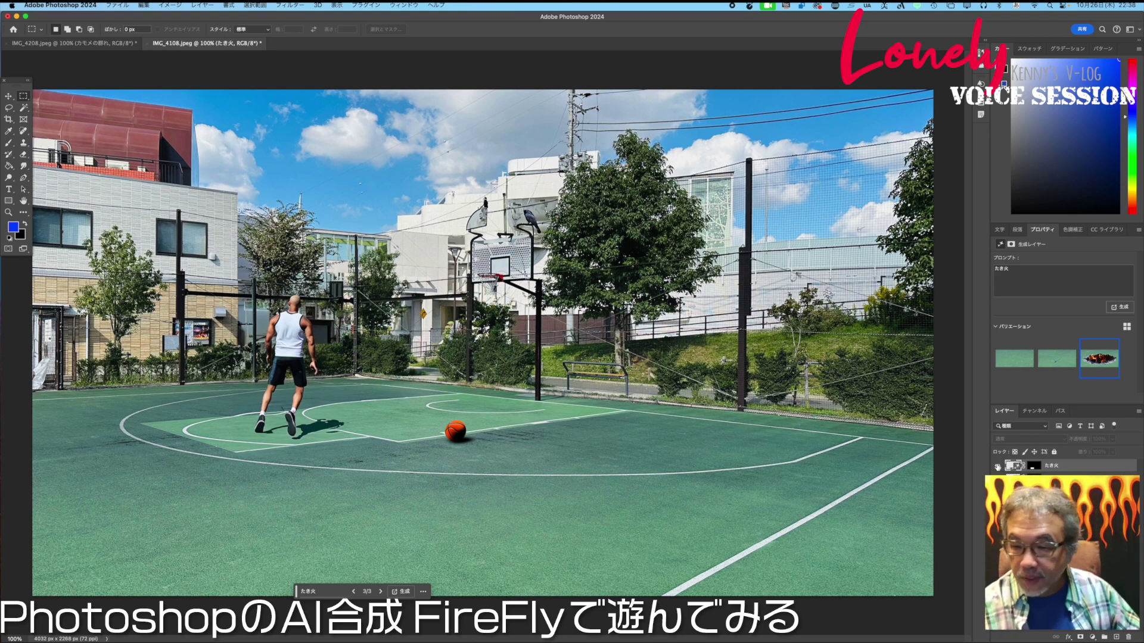
{"action": "left_click", "coordinate": [998, 467]}
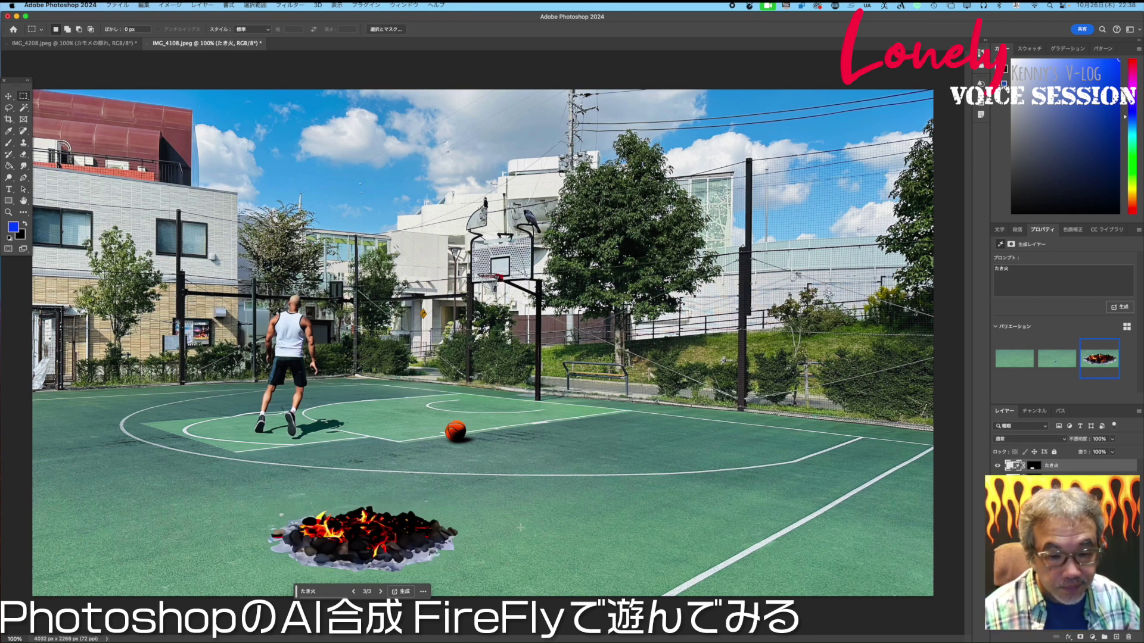